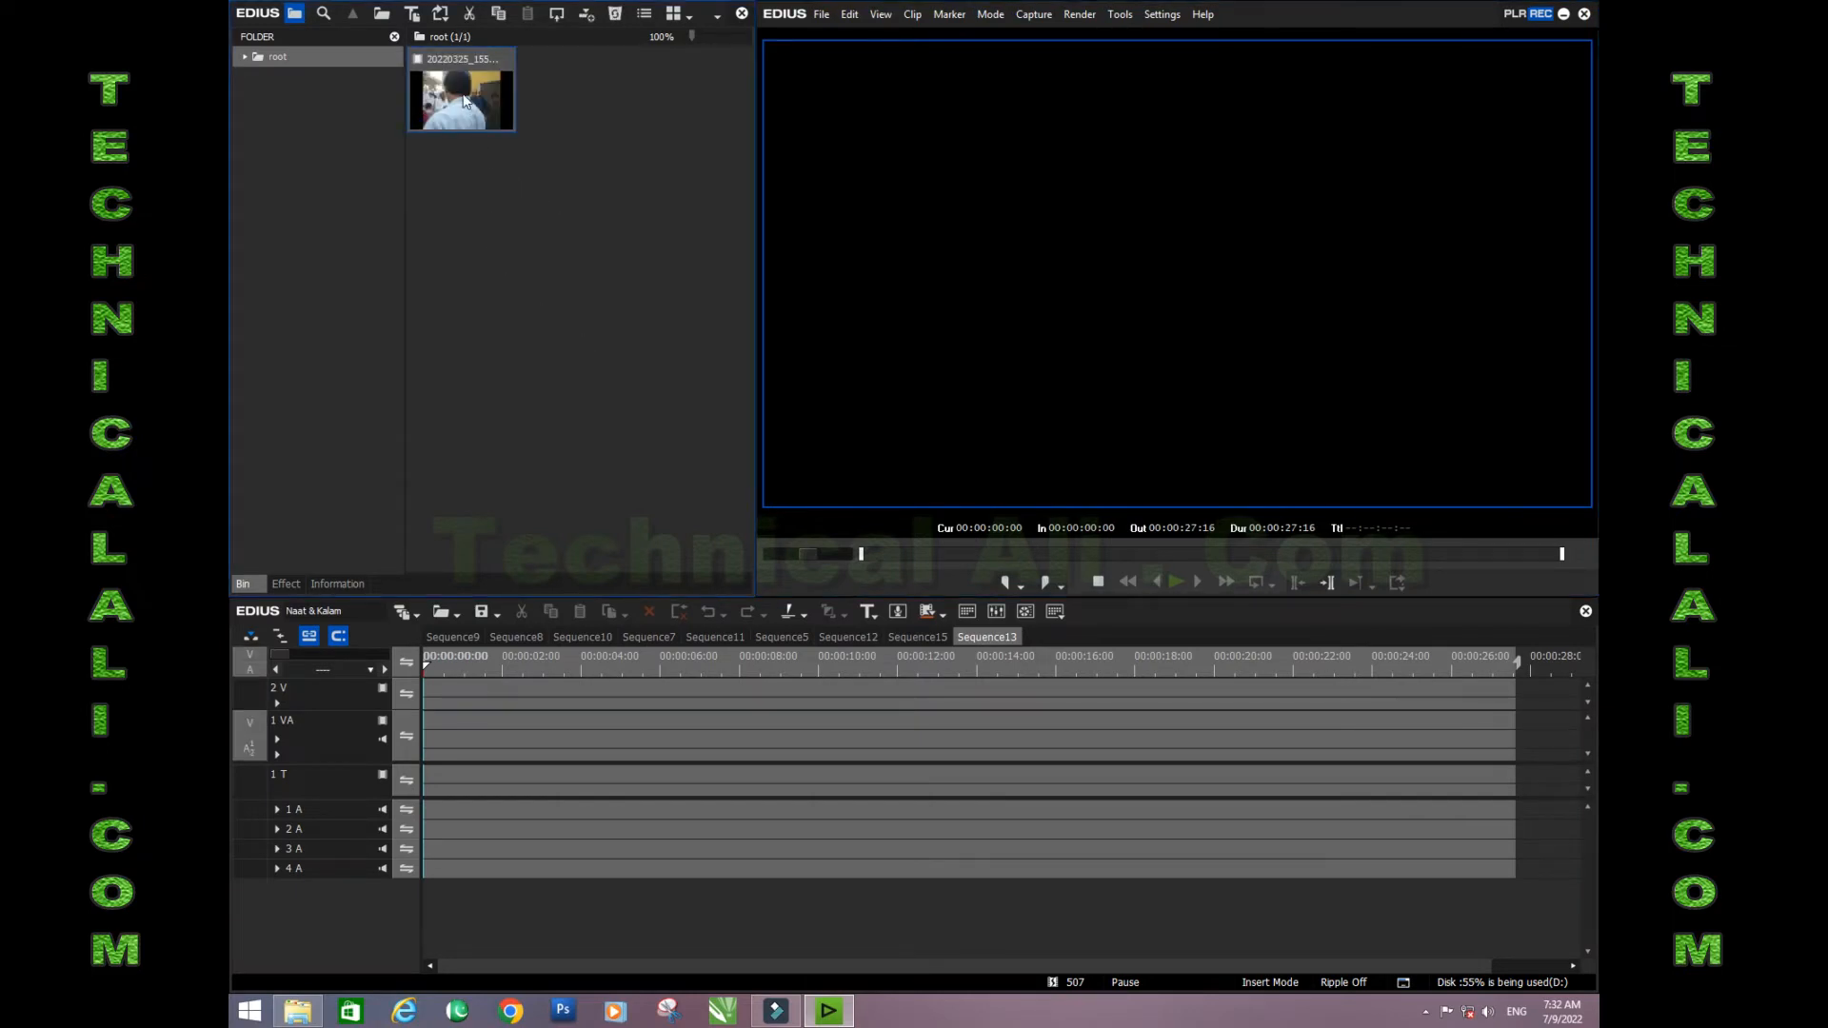
- Place clip 20220325_155611 at the start of the 1 VA track, preview it full screen and return to its beginning
left_click_drag(469, 120, 453, 716)
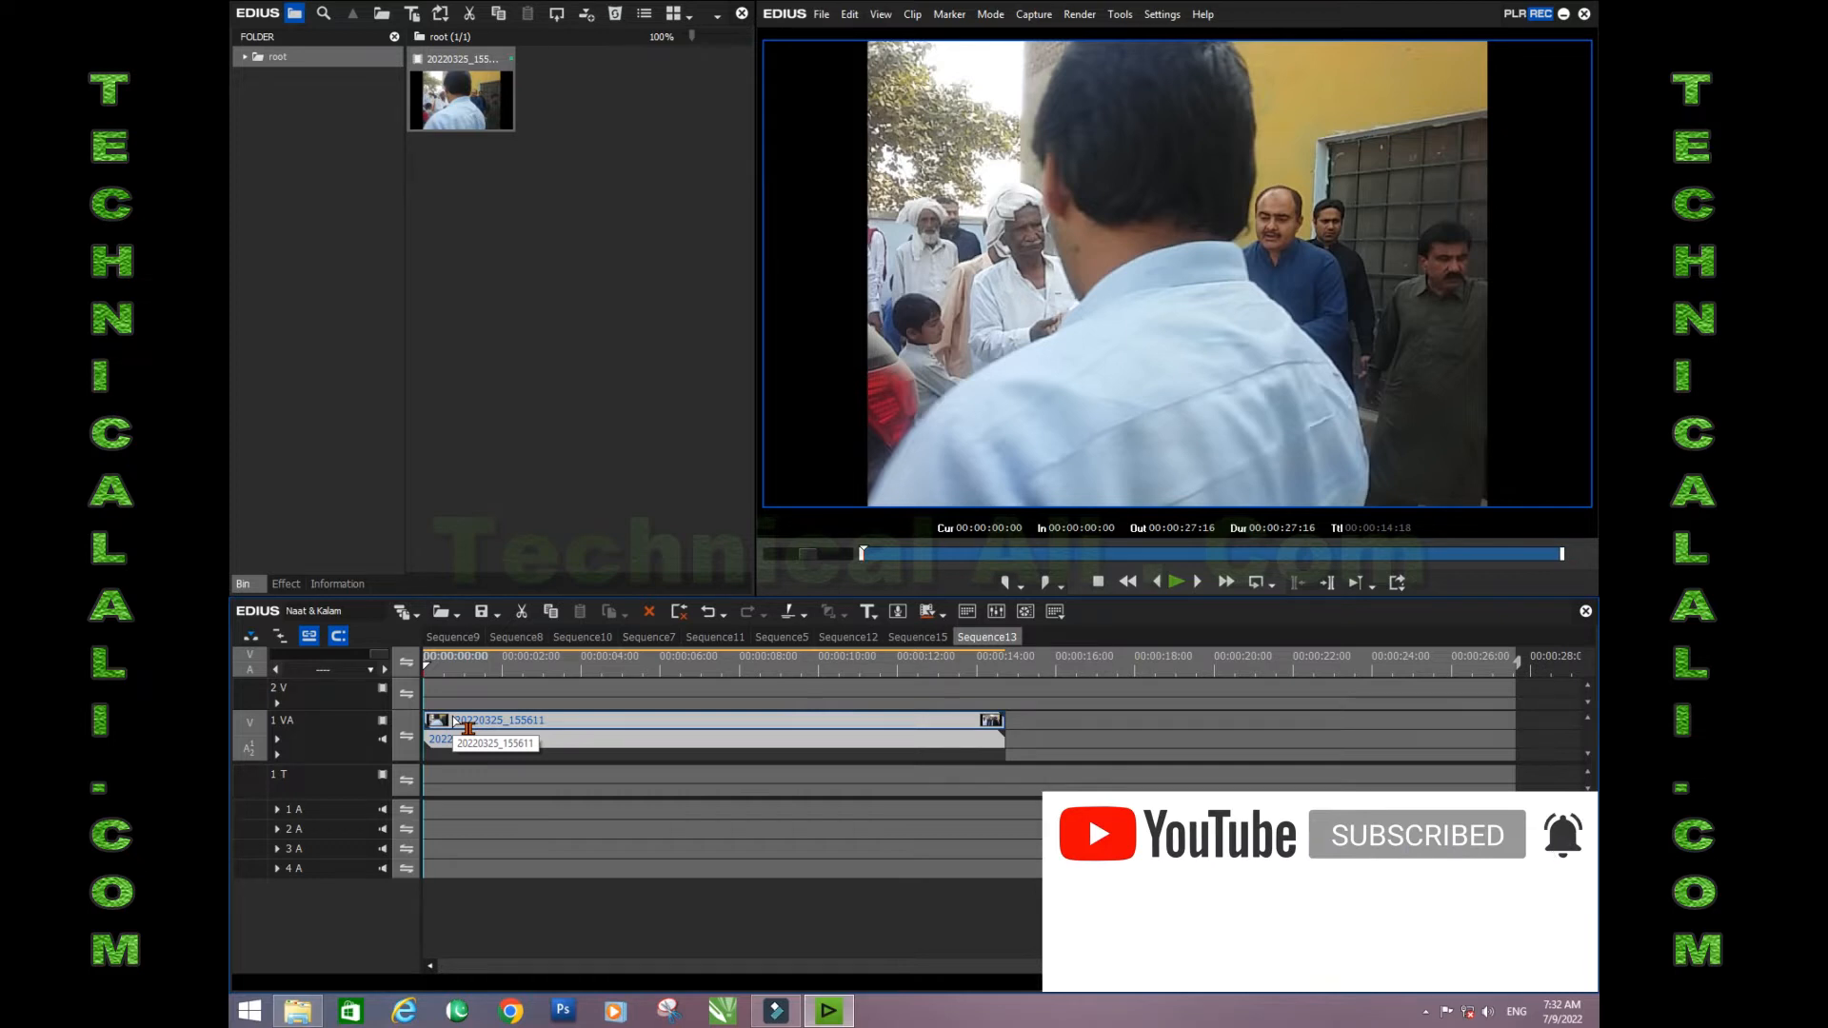
double_click(1093, 357)
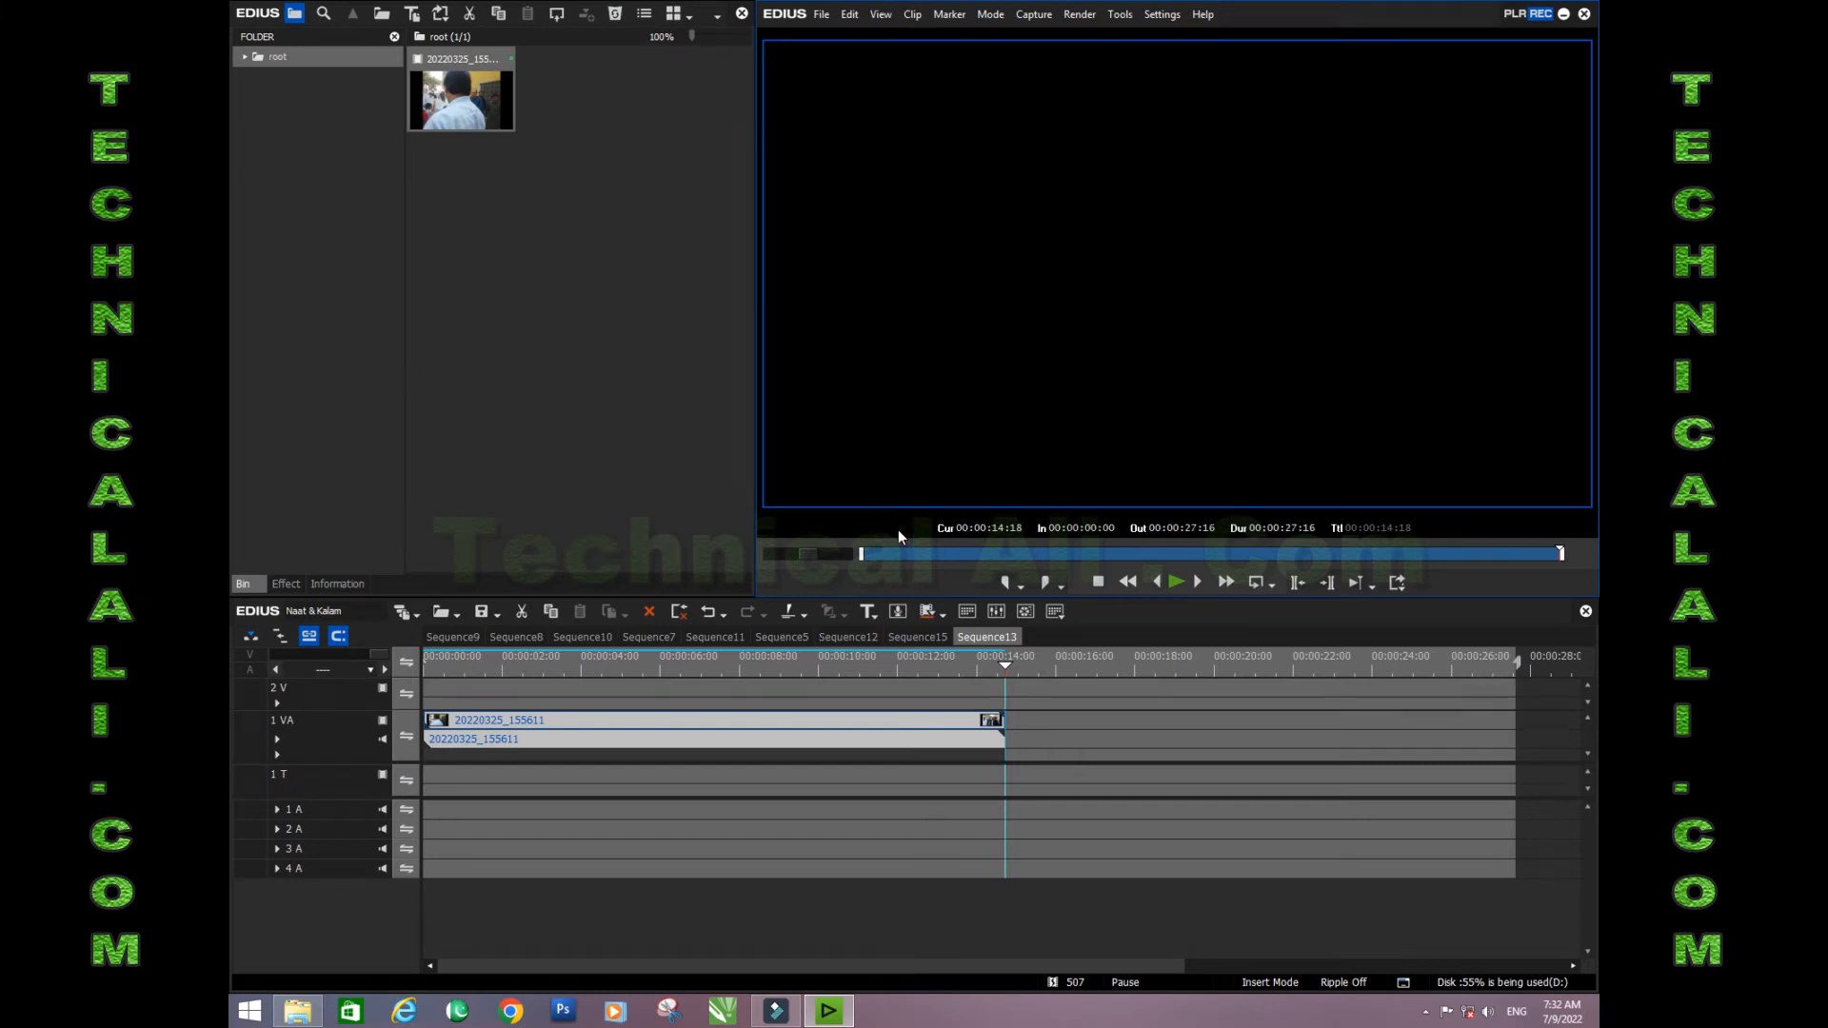
key("Home")
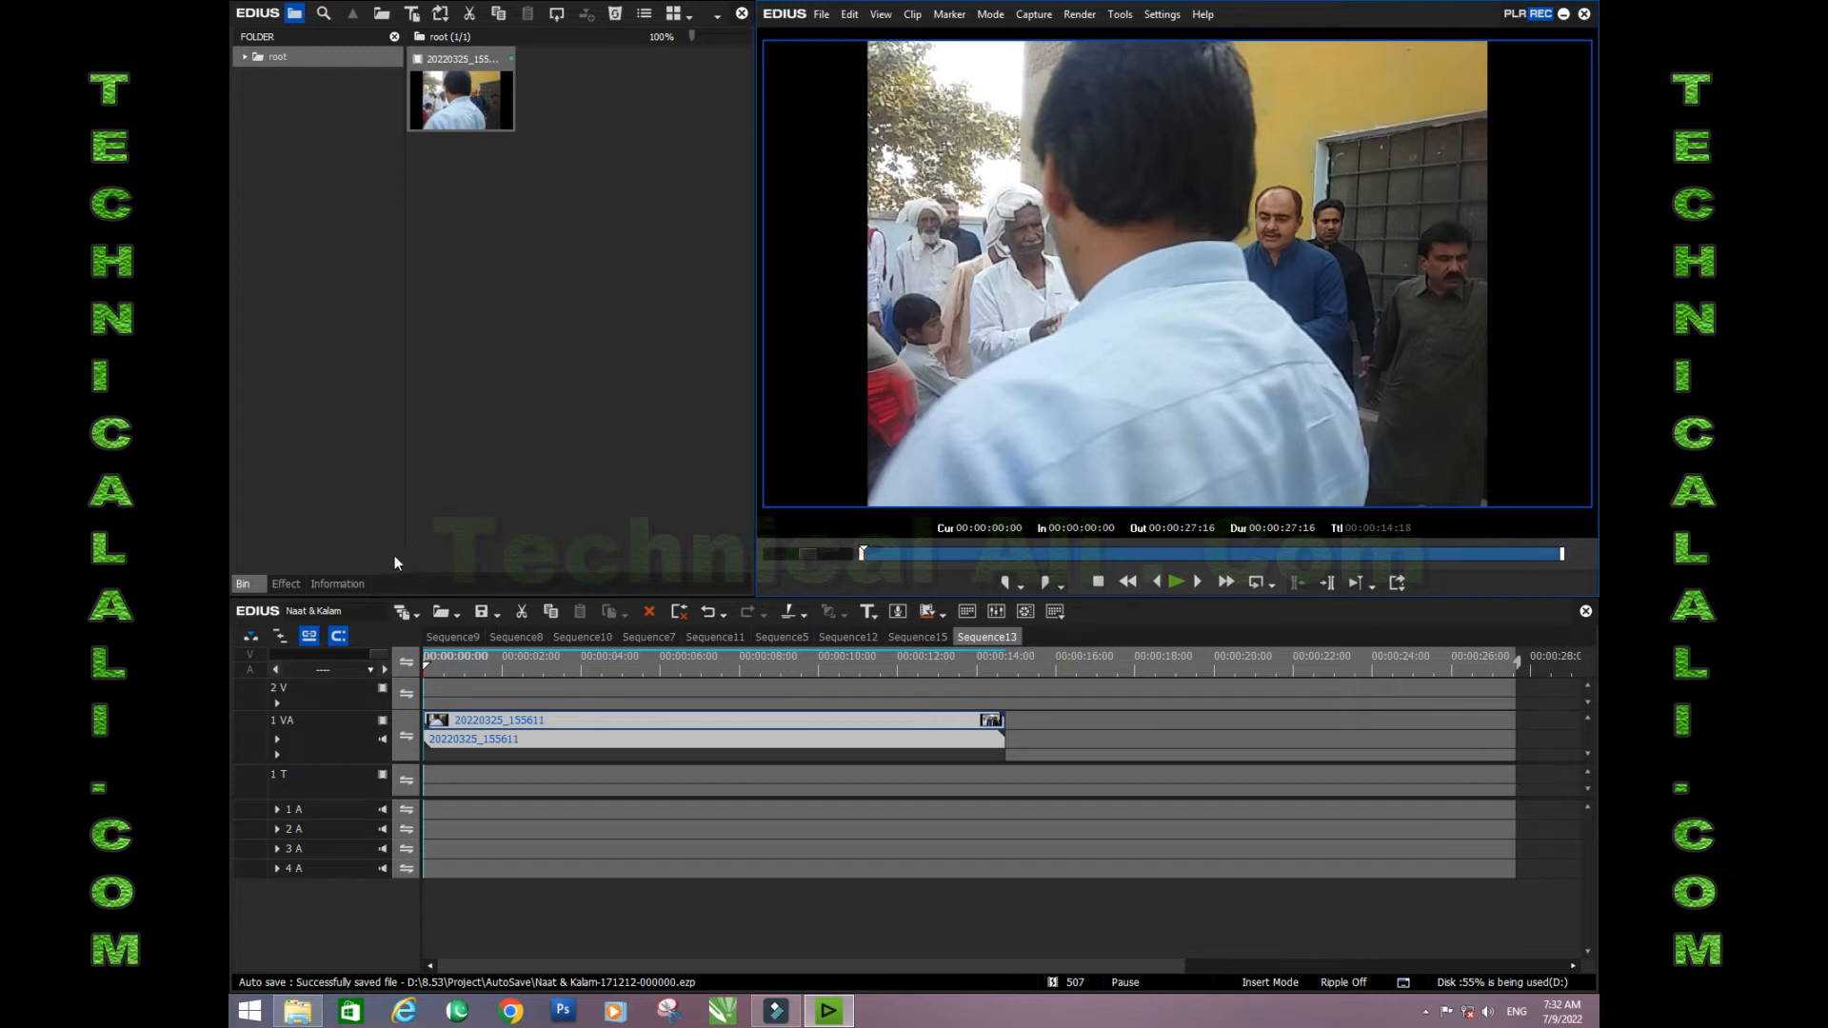
- Apply the Color Balance filter from the Color Correction video filters to the clip on the 1 VA track
left_click(285, 582)
left_click_drag(388, 419, 380, 110)
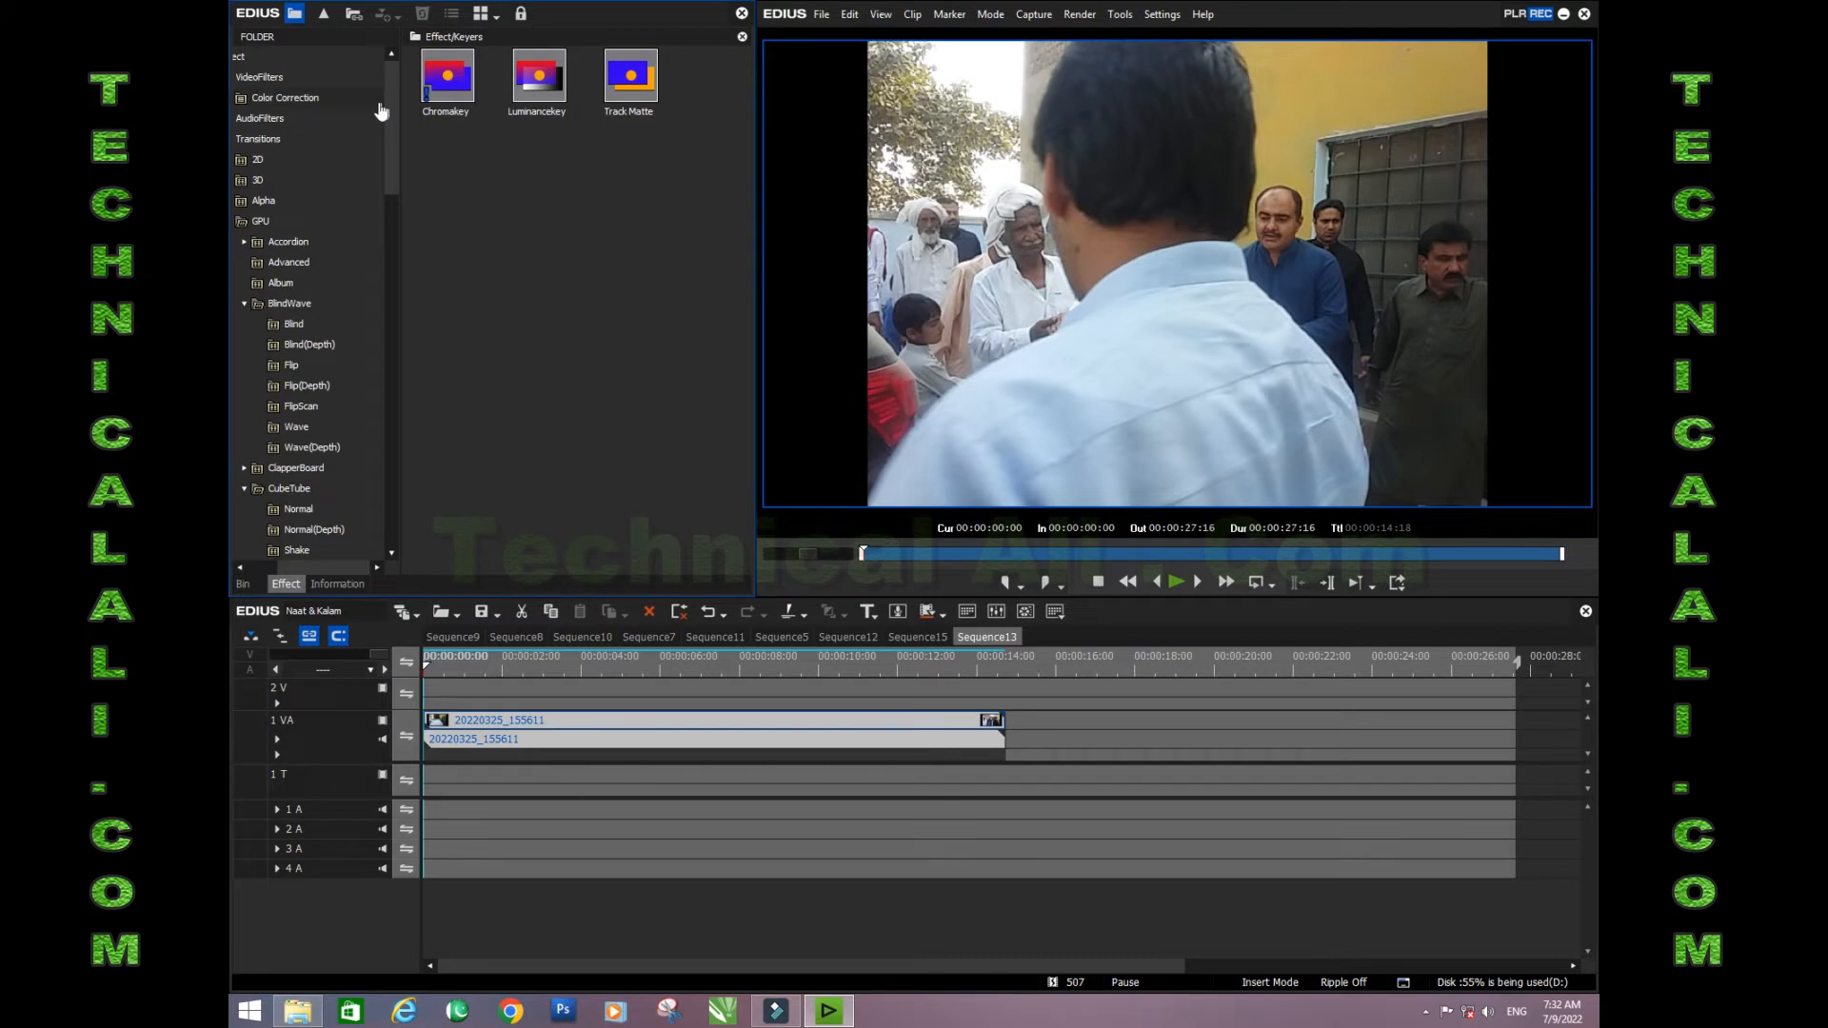
left_click(275, 82)
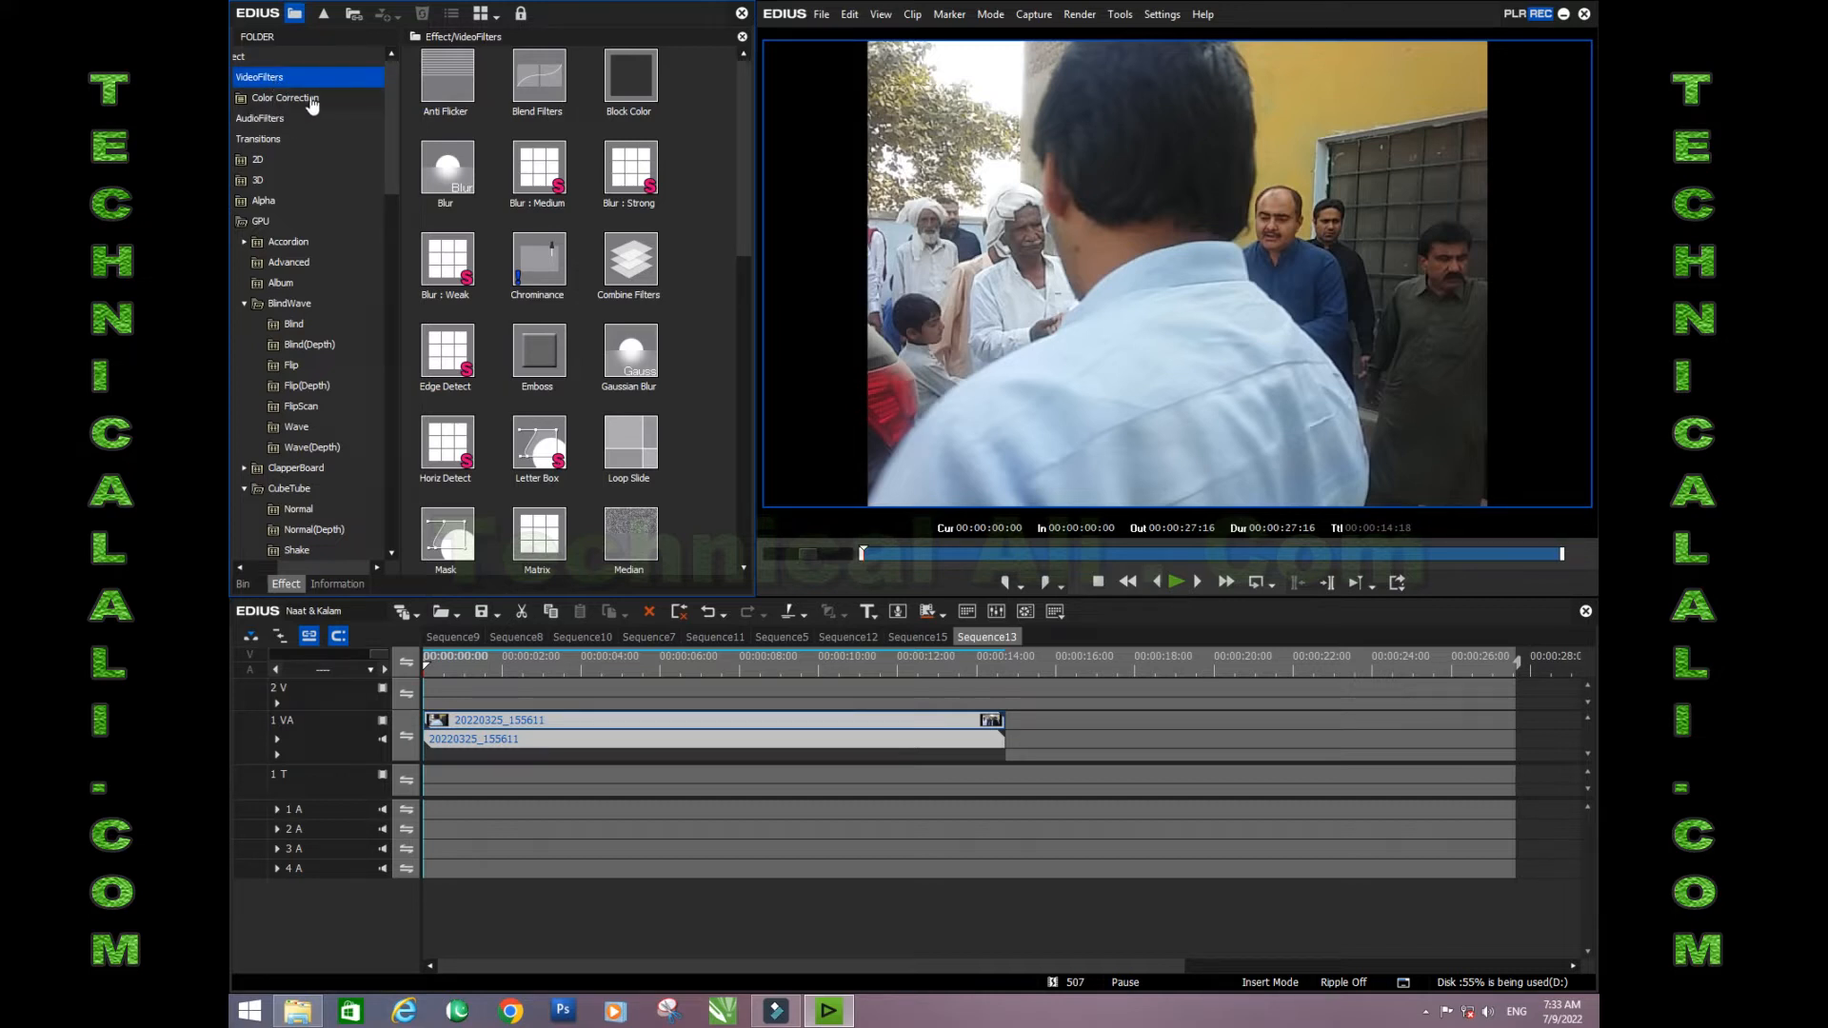
left_click(312, 102)
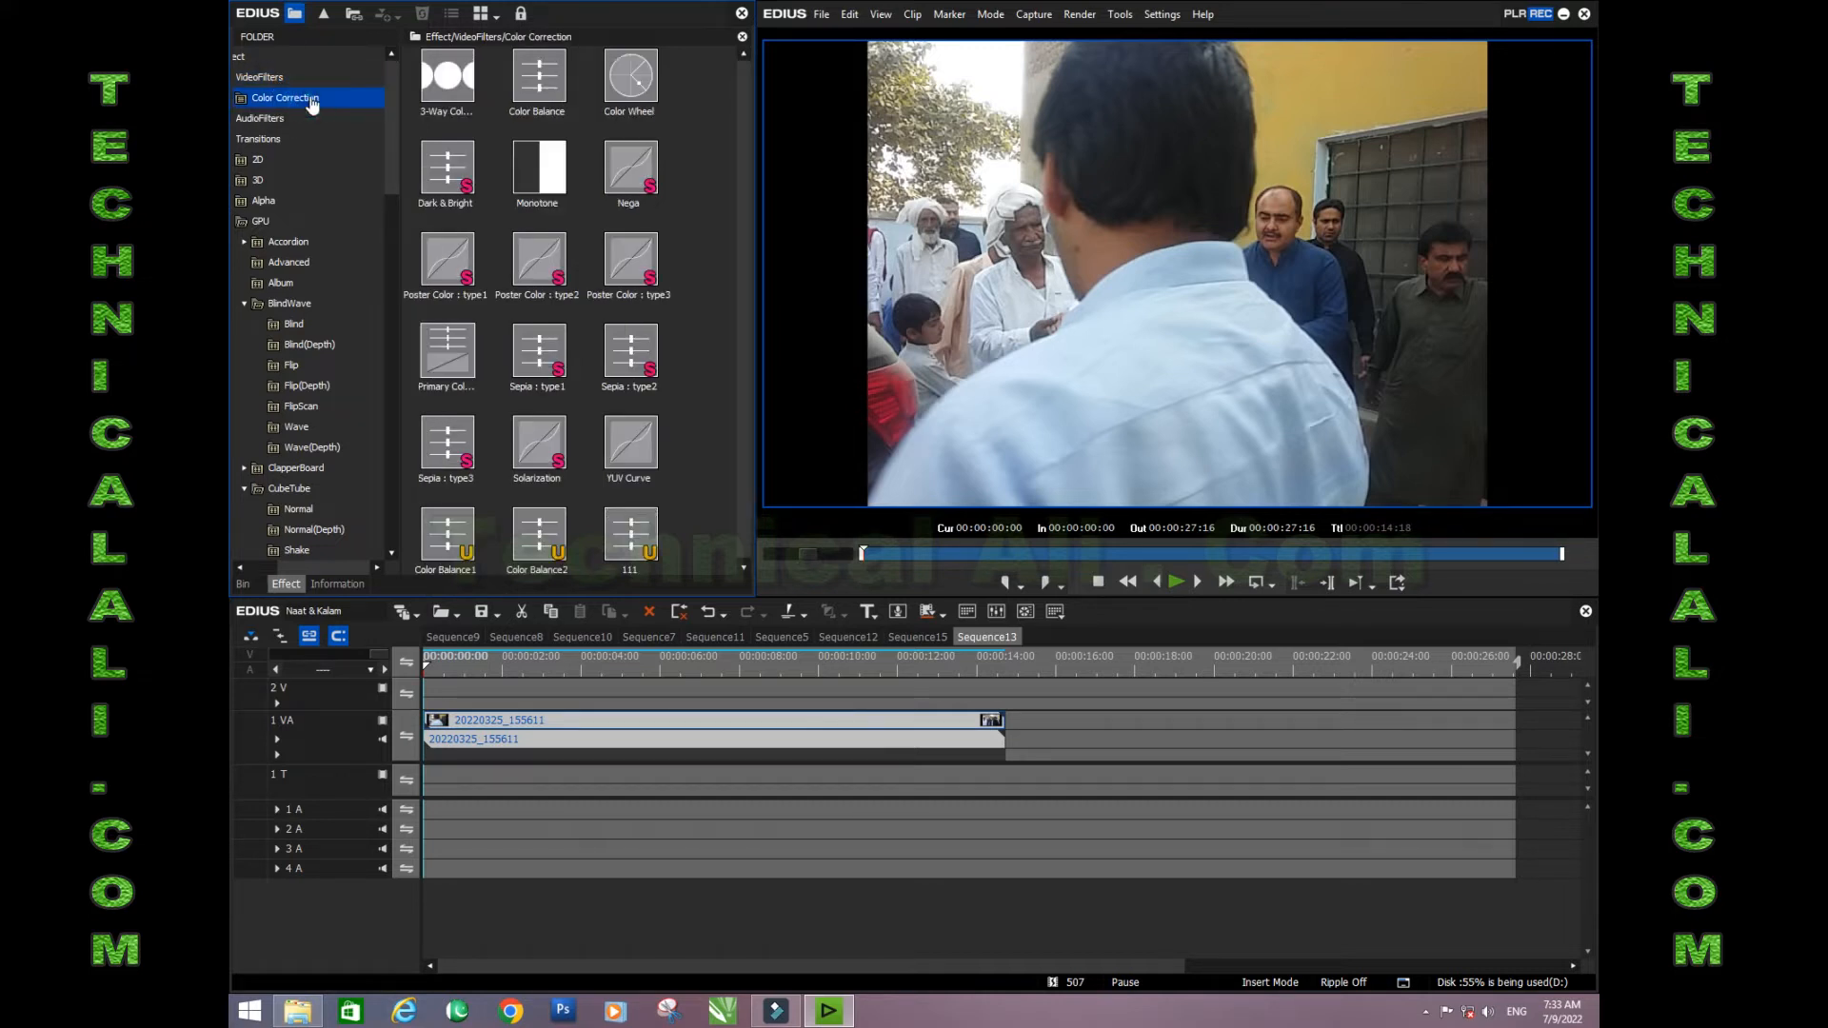
left_click(545, 91)
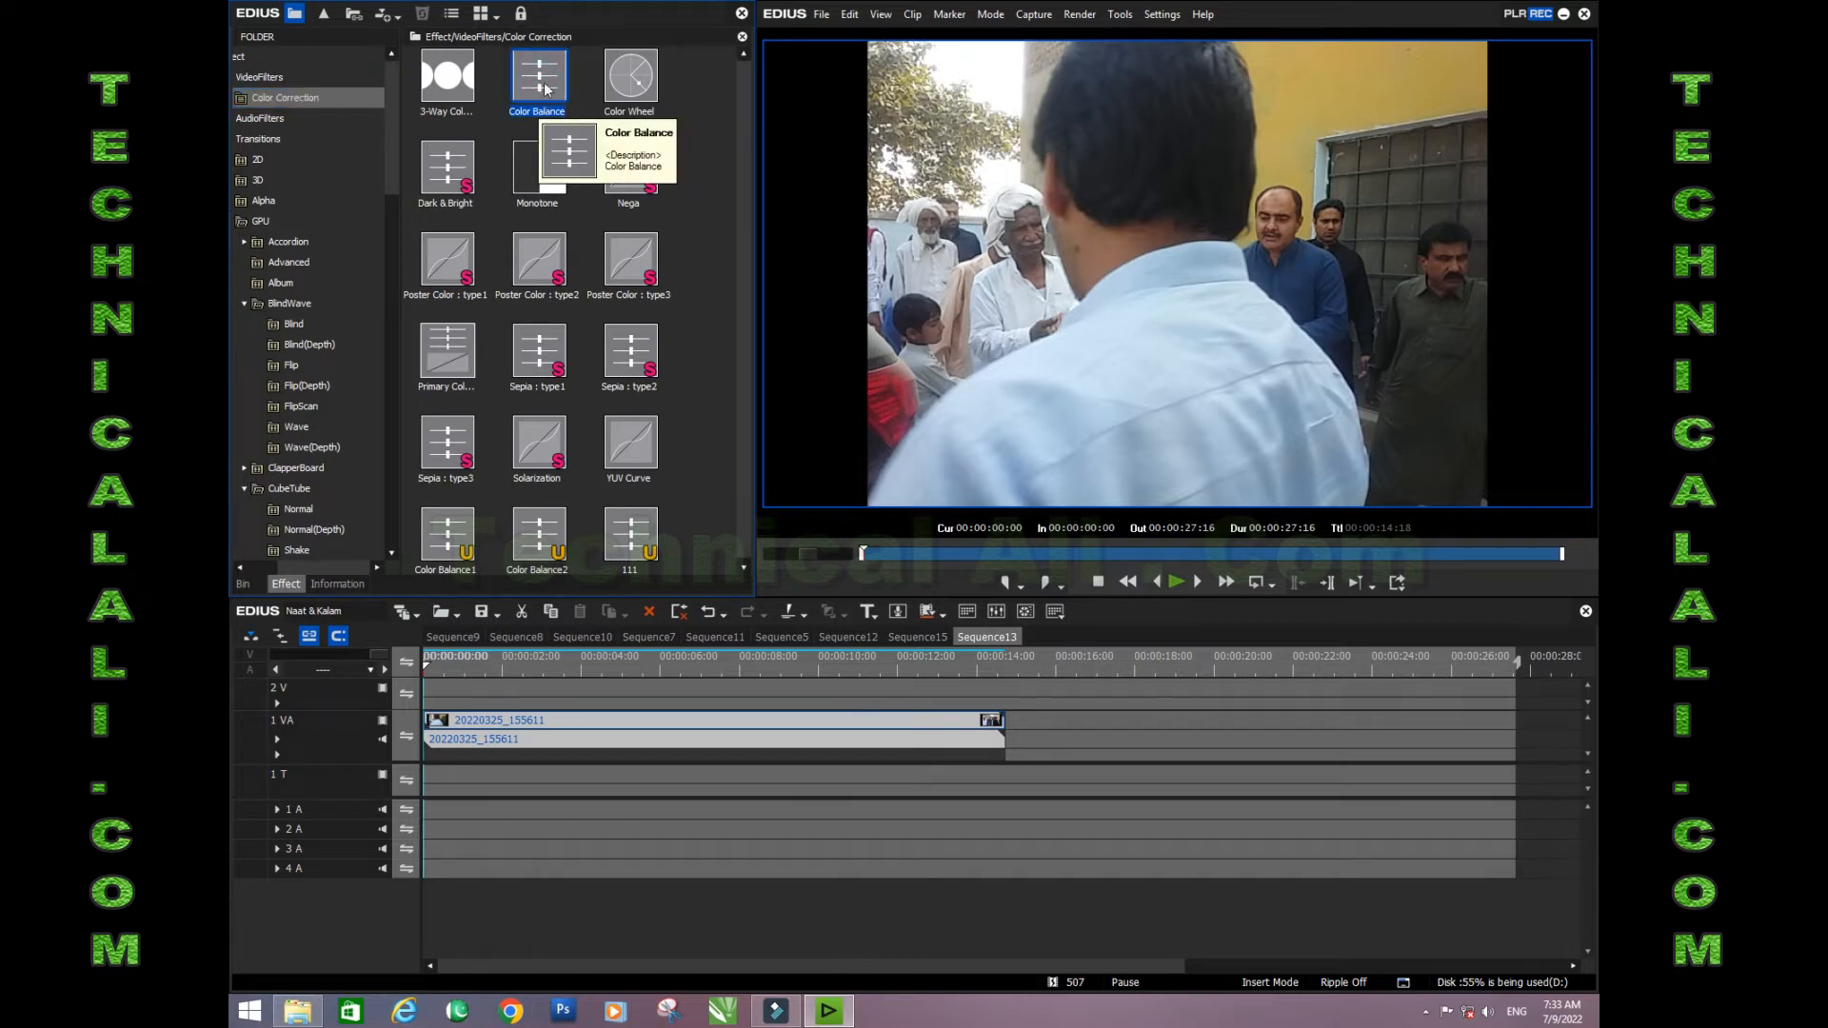
left_click(545, 86)
left_click_drag(545, 78, 502, 723)
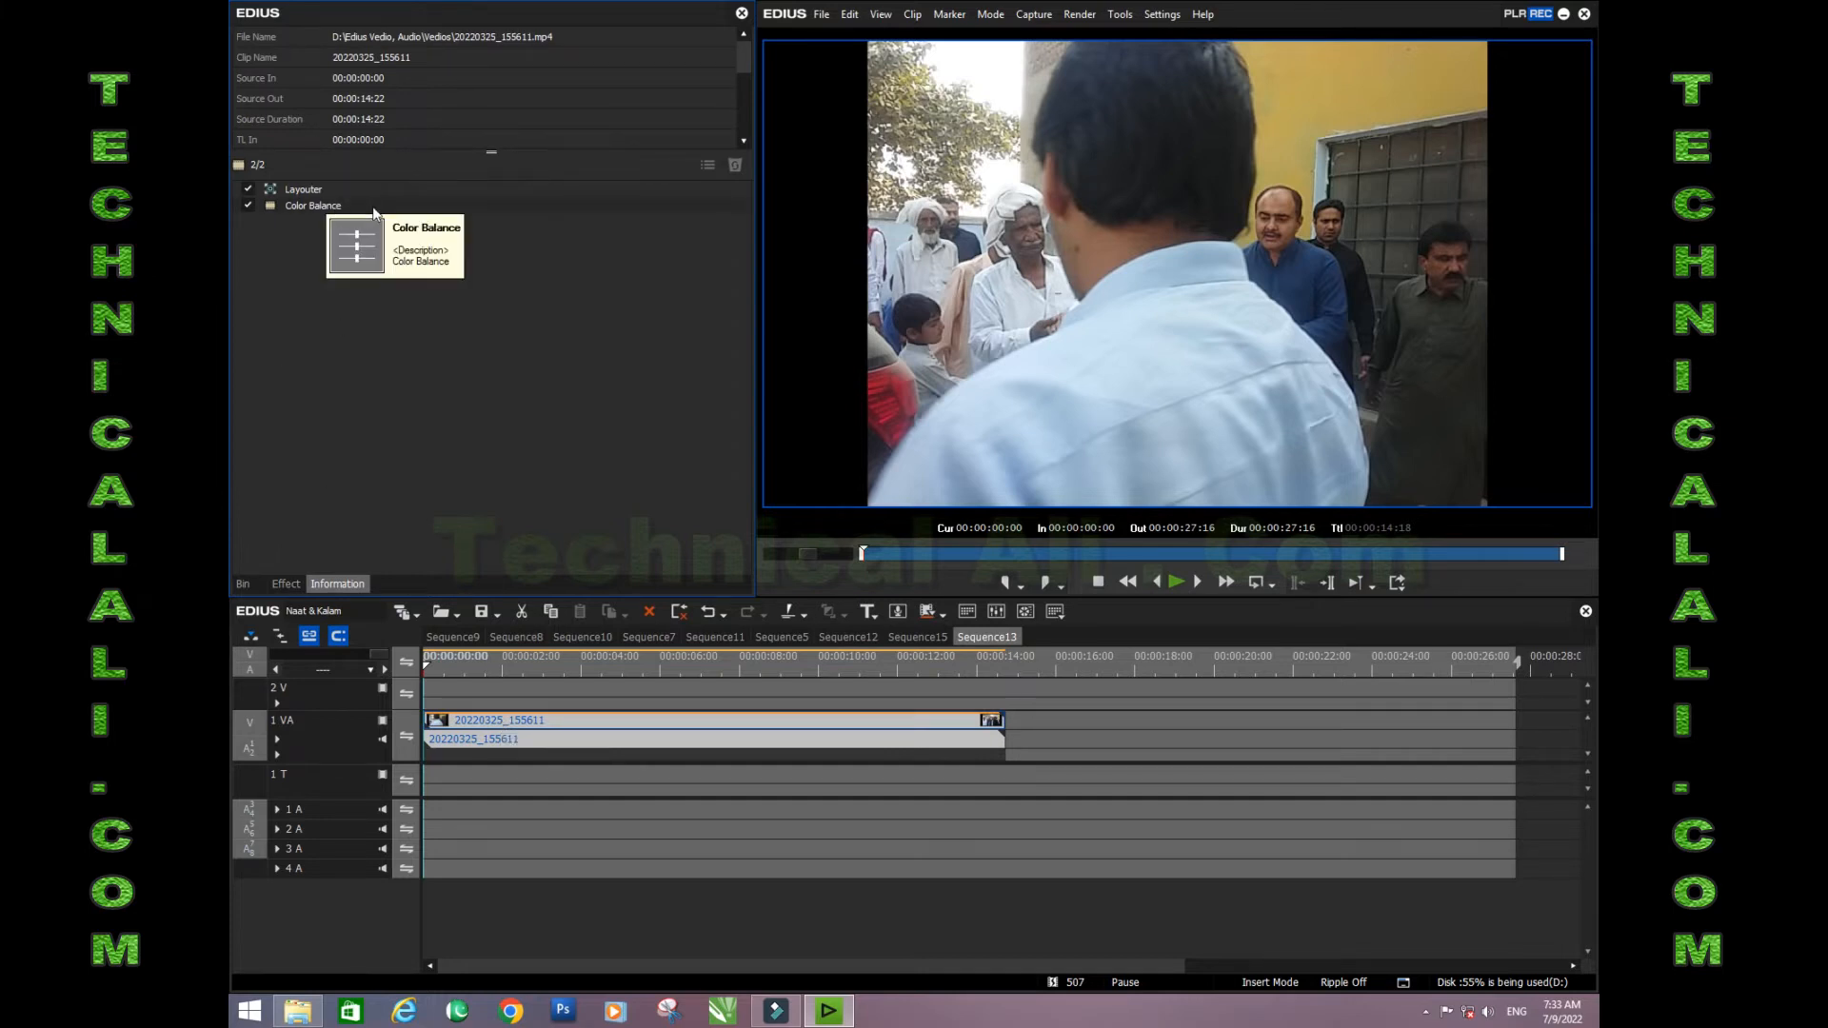
- Set Chroma to -128 in the clip's Color Balance filter to turn the footage black and white
left_click(412, 207)
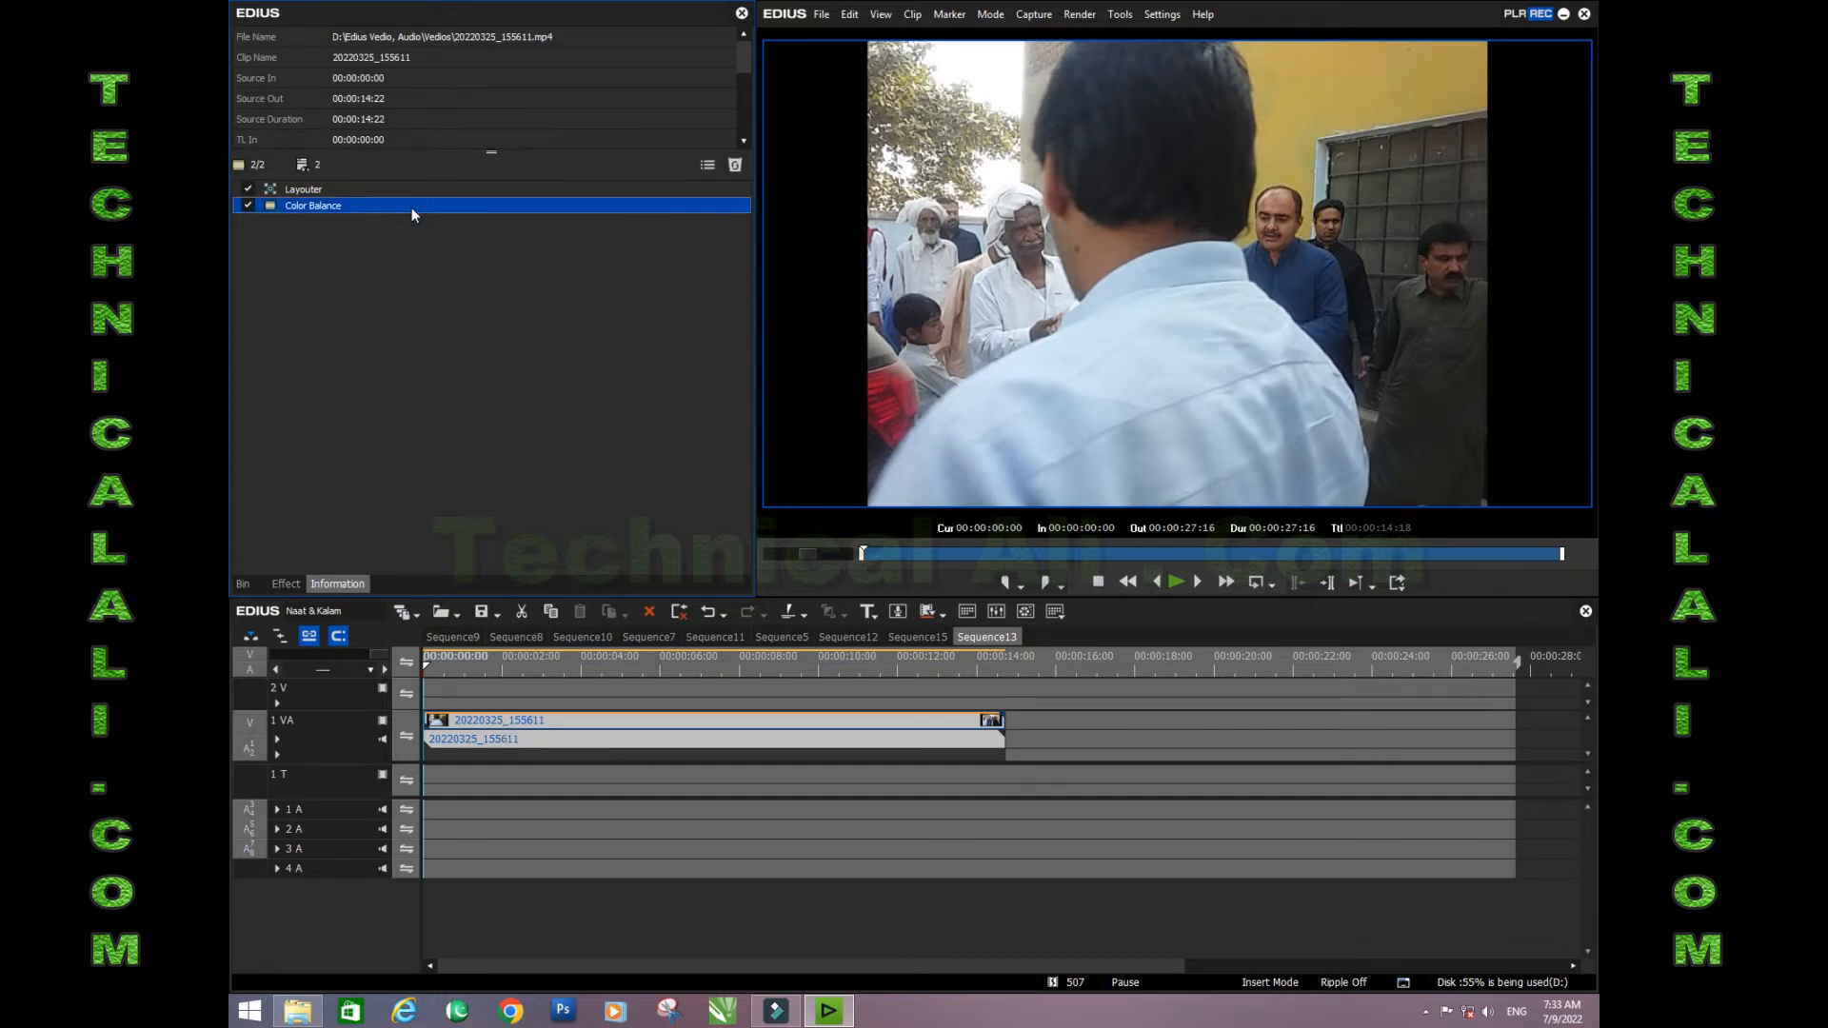
double_click(411, 207)
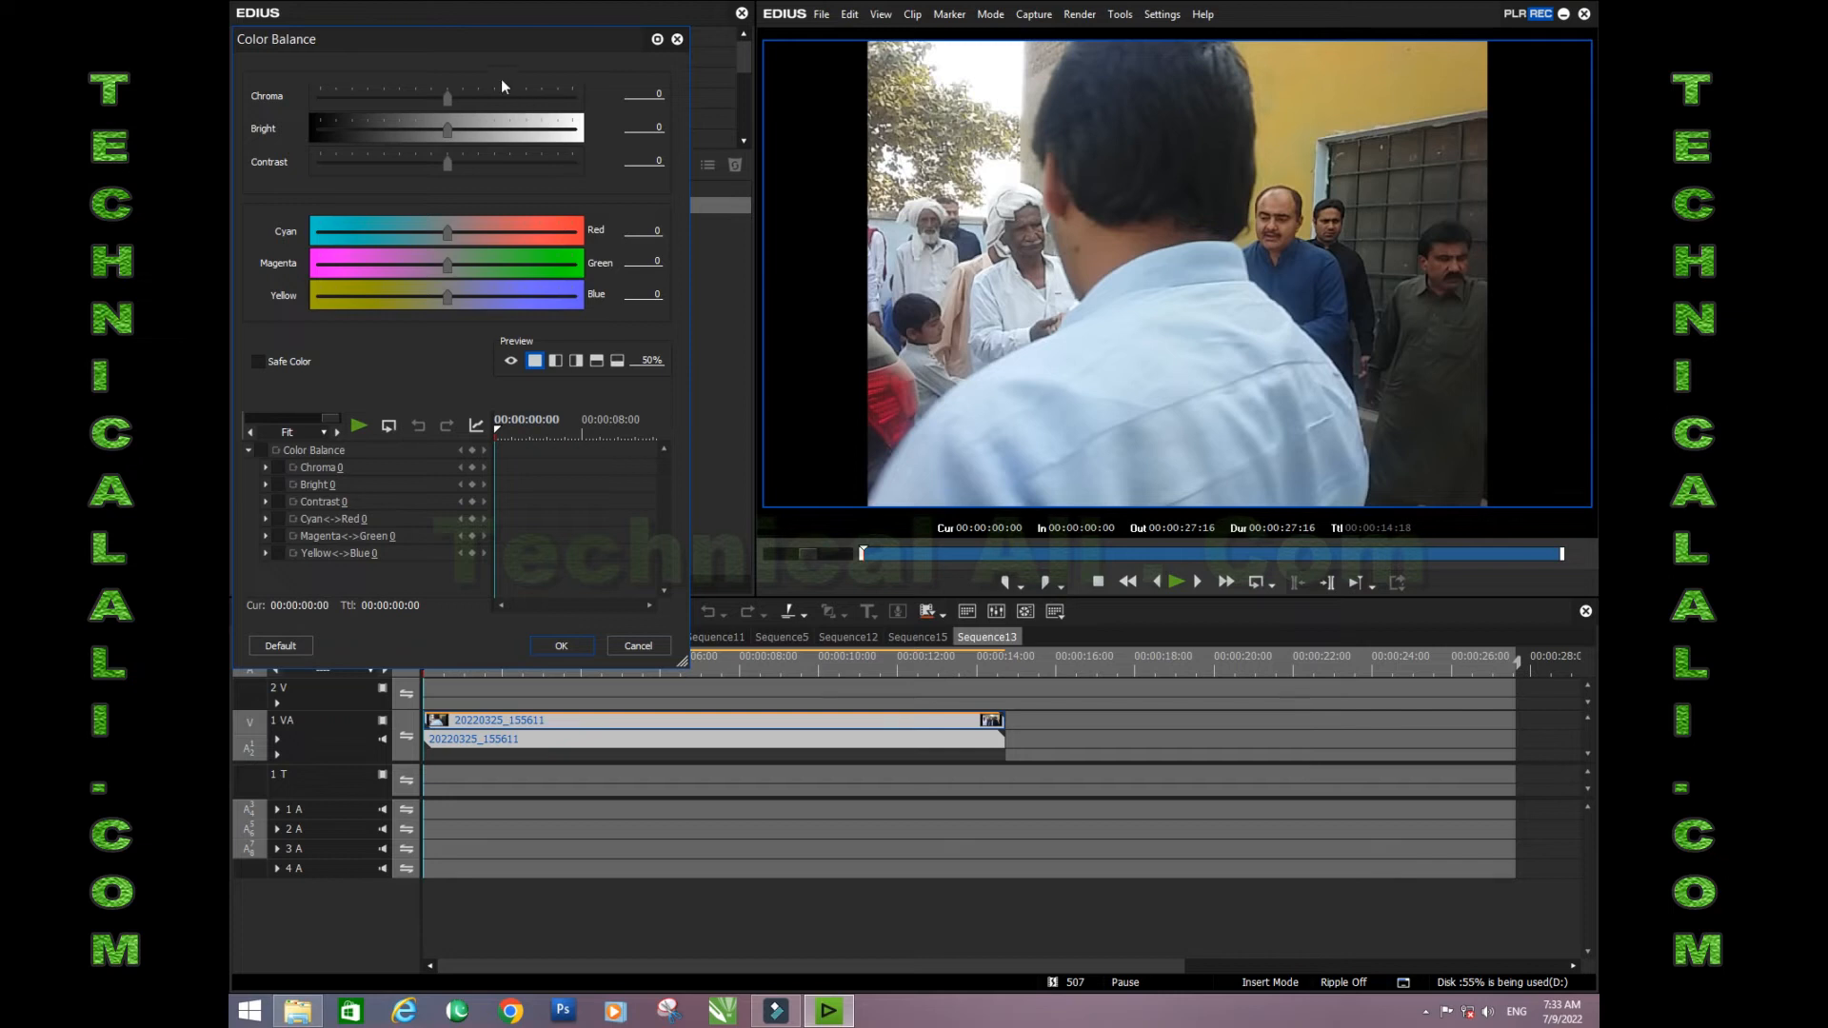
left_click_drag(493, 35, 524, 33)
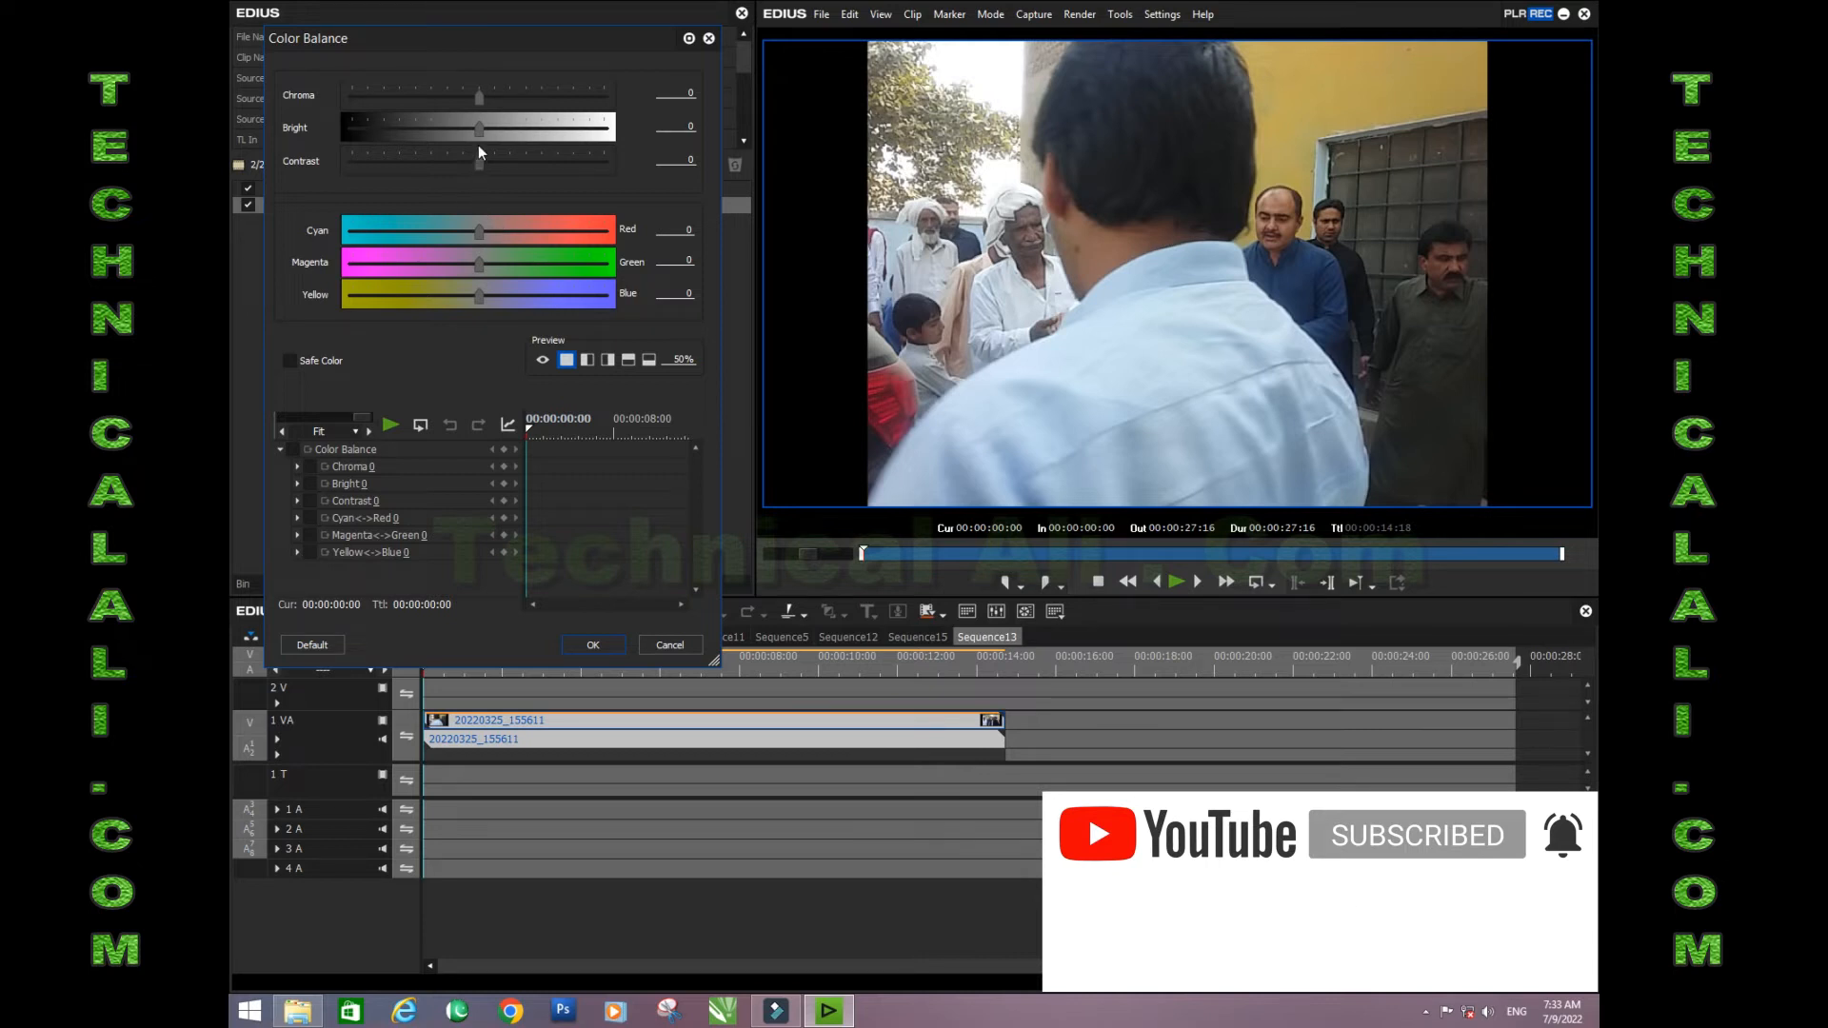
left_click(478, 94)
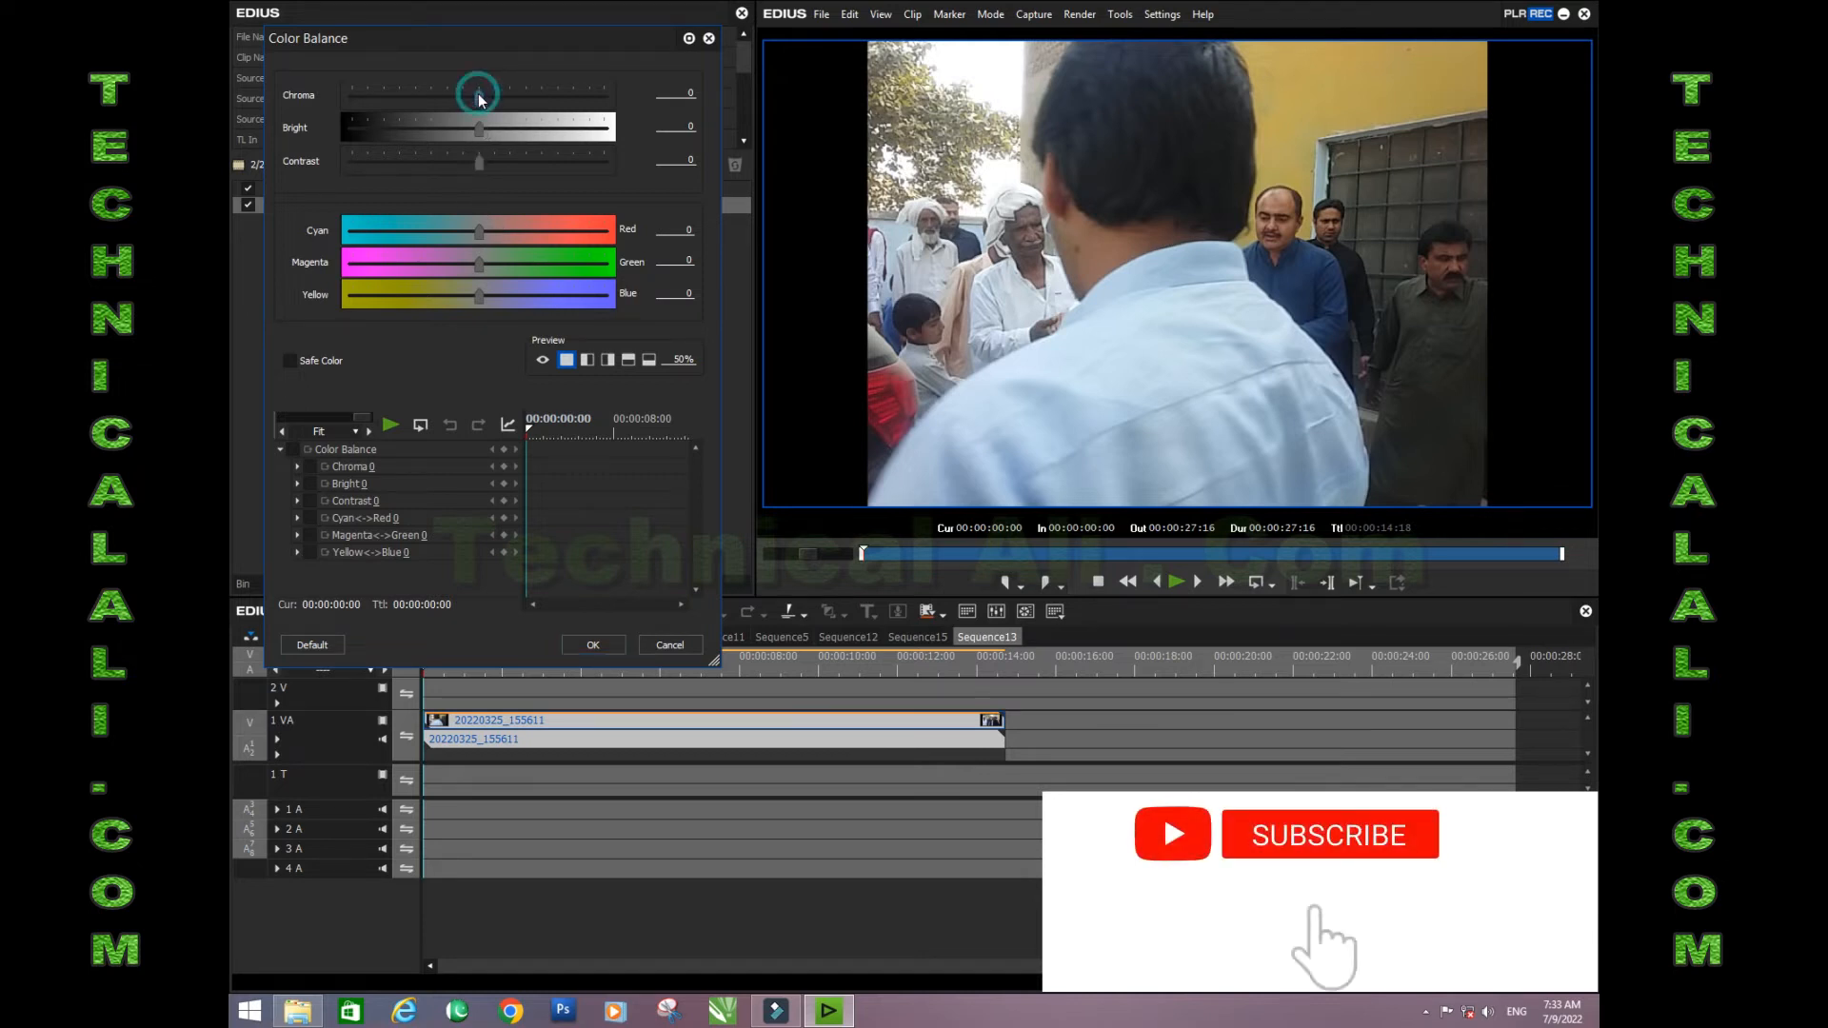
left_click(478, 94)
left_click_drag(382, 95, 324, 96)
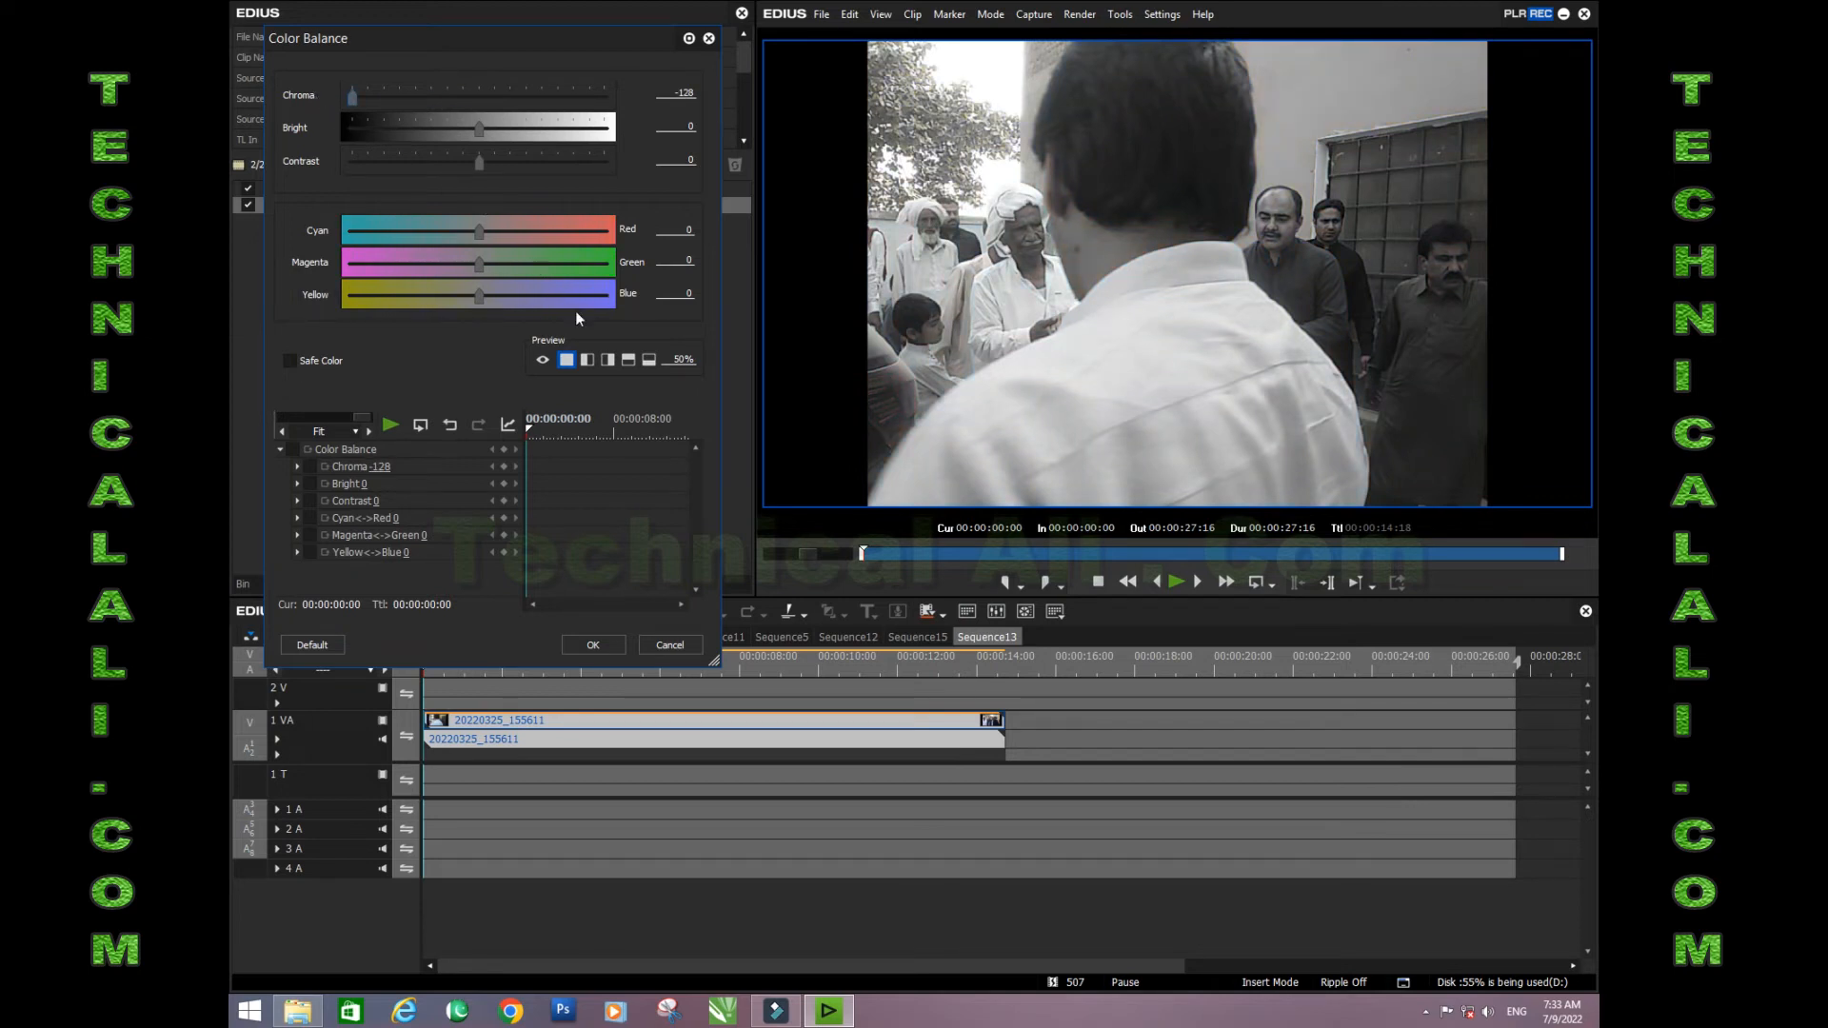
left_click(591, 648)
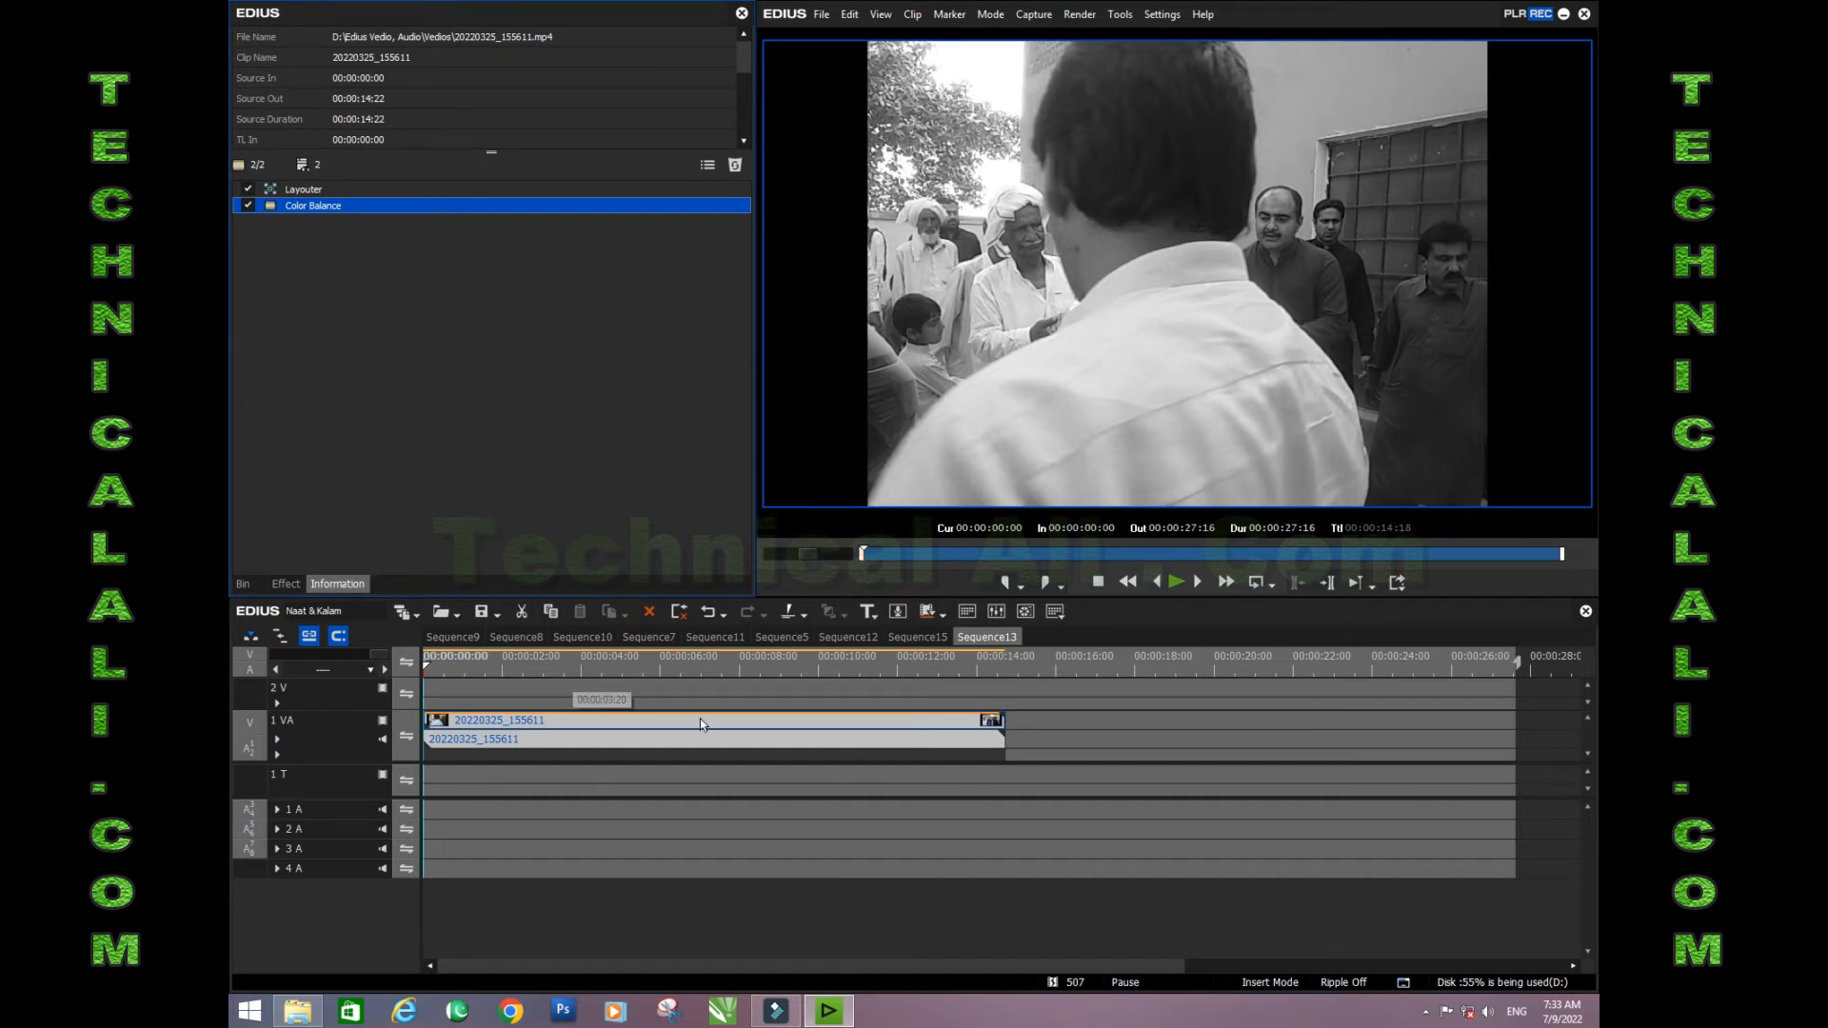
- Play the black-and-white clip full screen to review it, then return to the editing view
key("space")
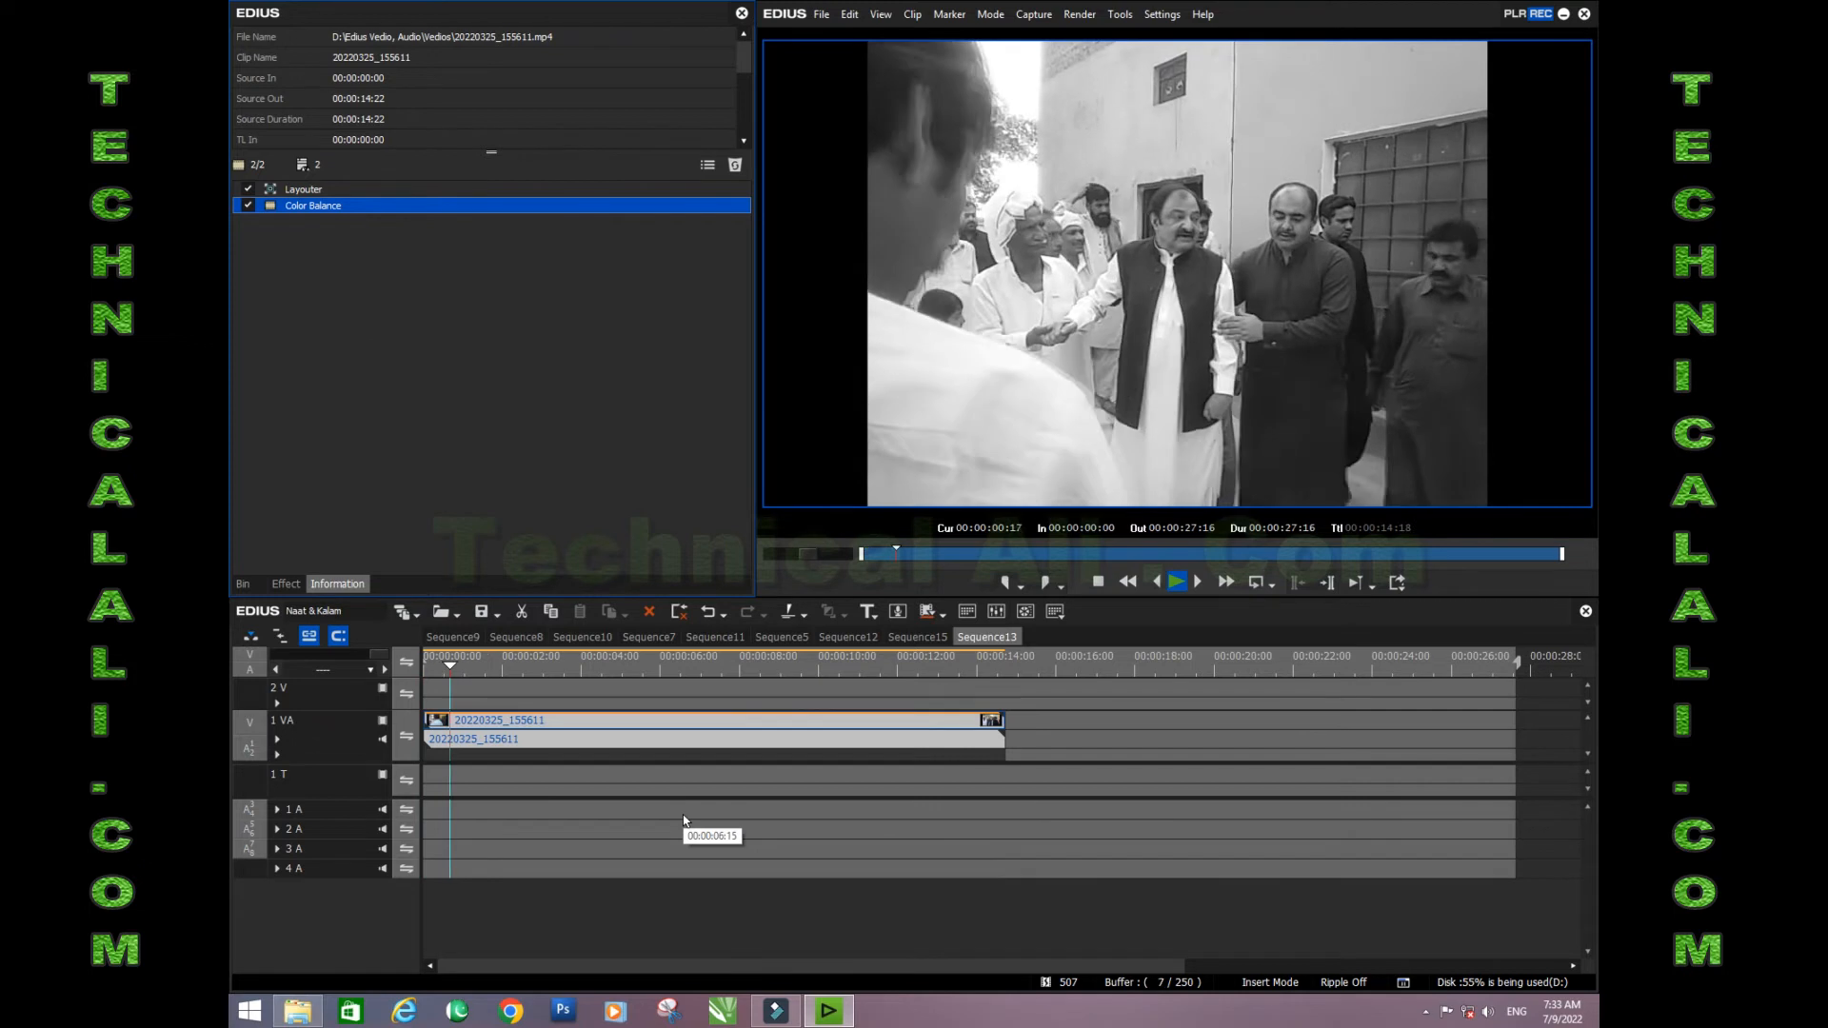
double_click(996, 383)
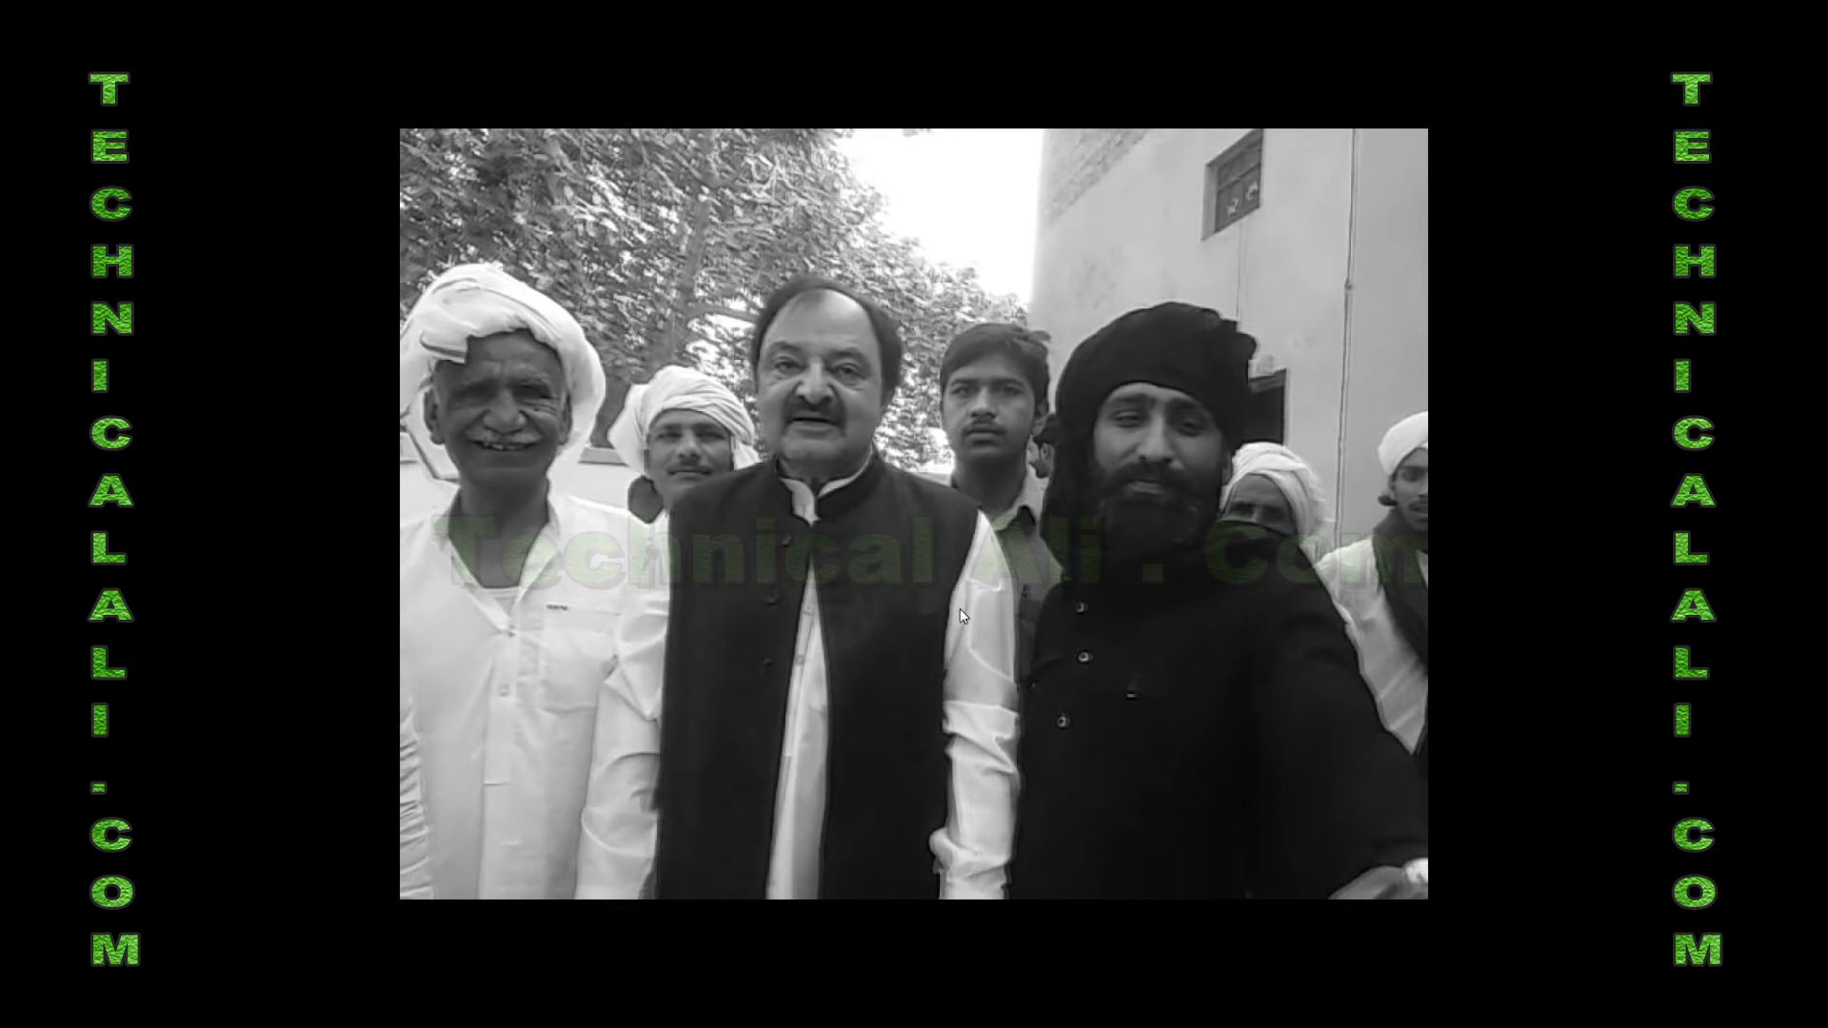
left_click(981, 511)
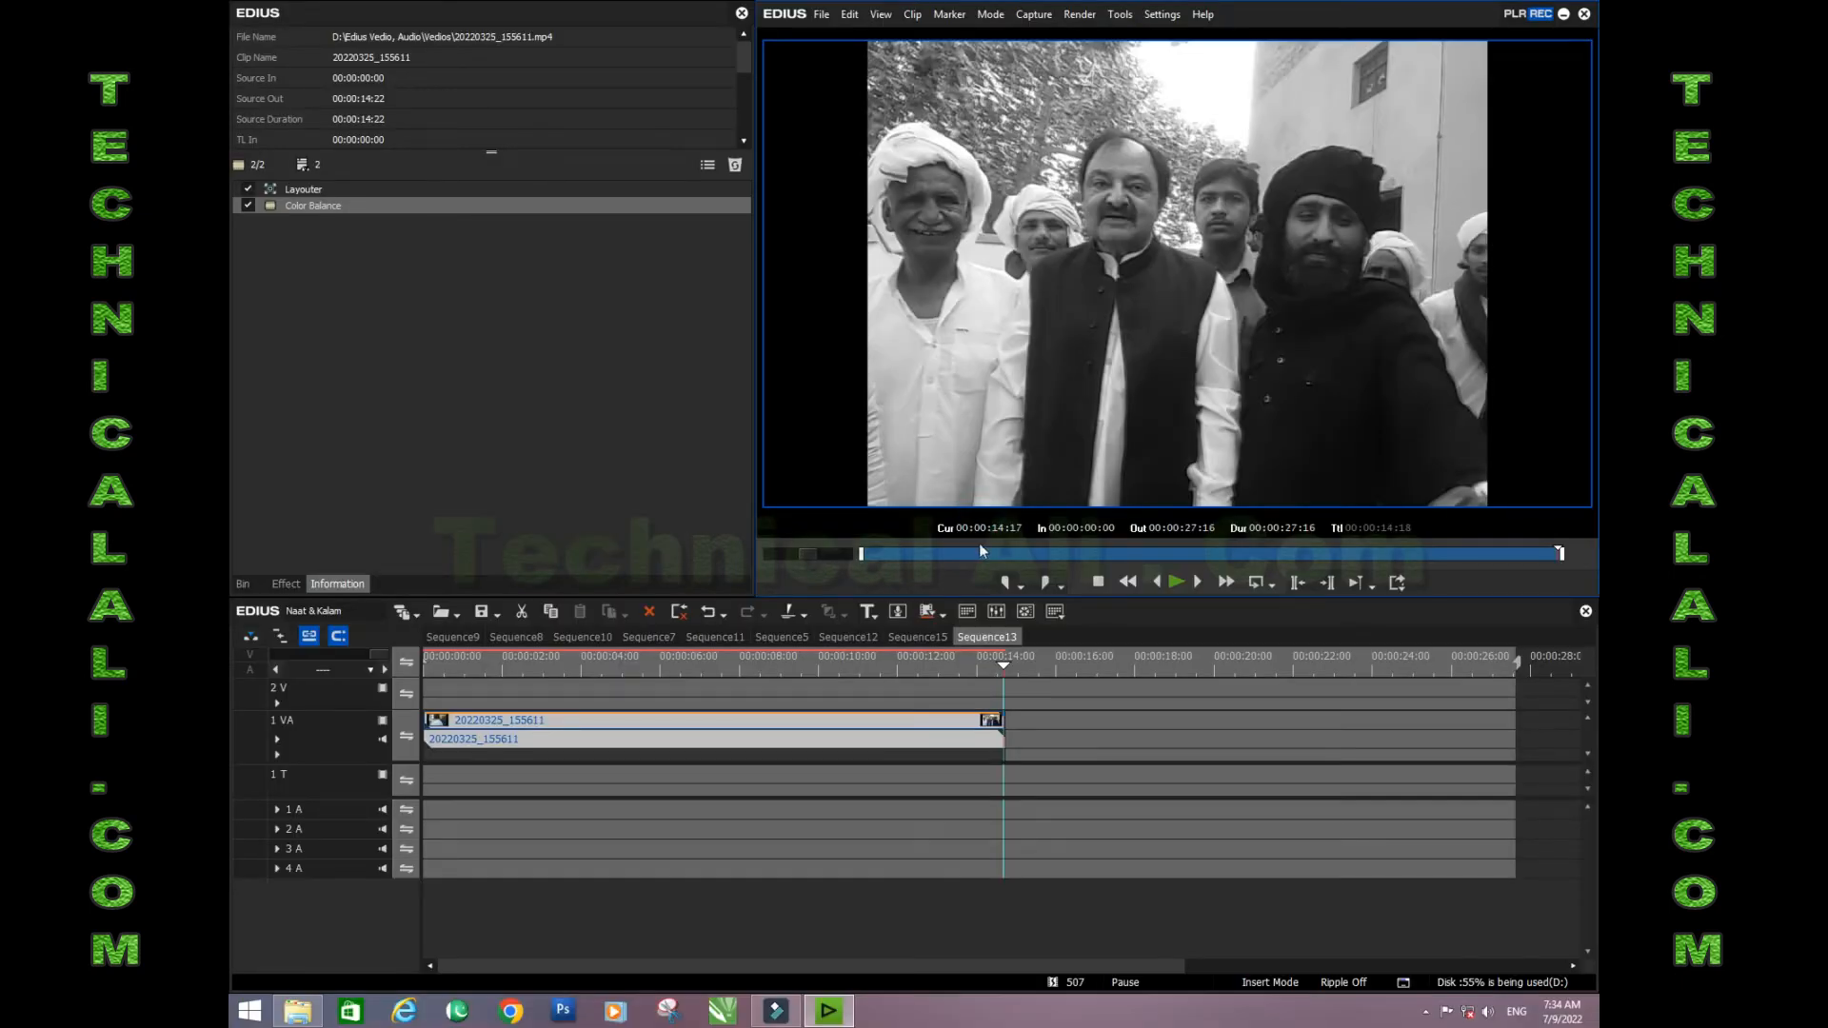
- Set Bright to 20 and Contrast to 2 in the clip's Color Balance filter
double_click(522, 206)
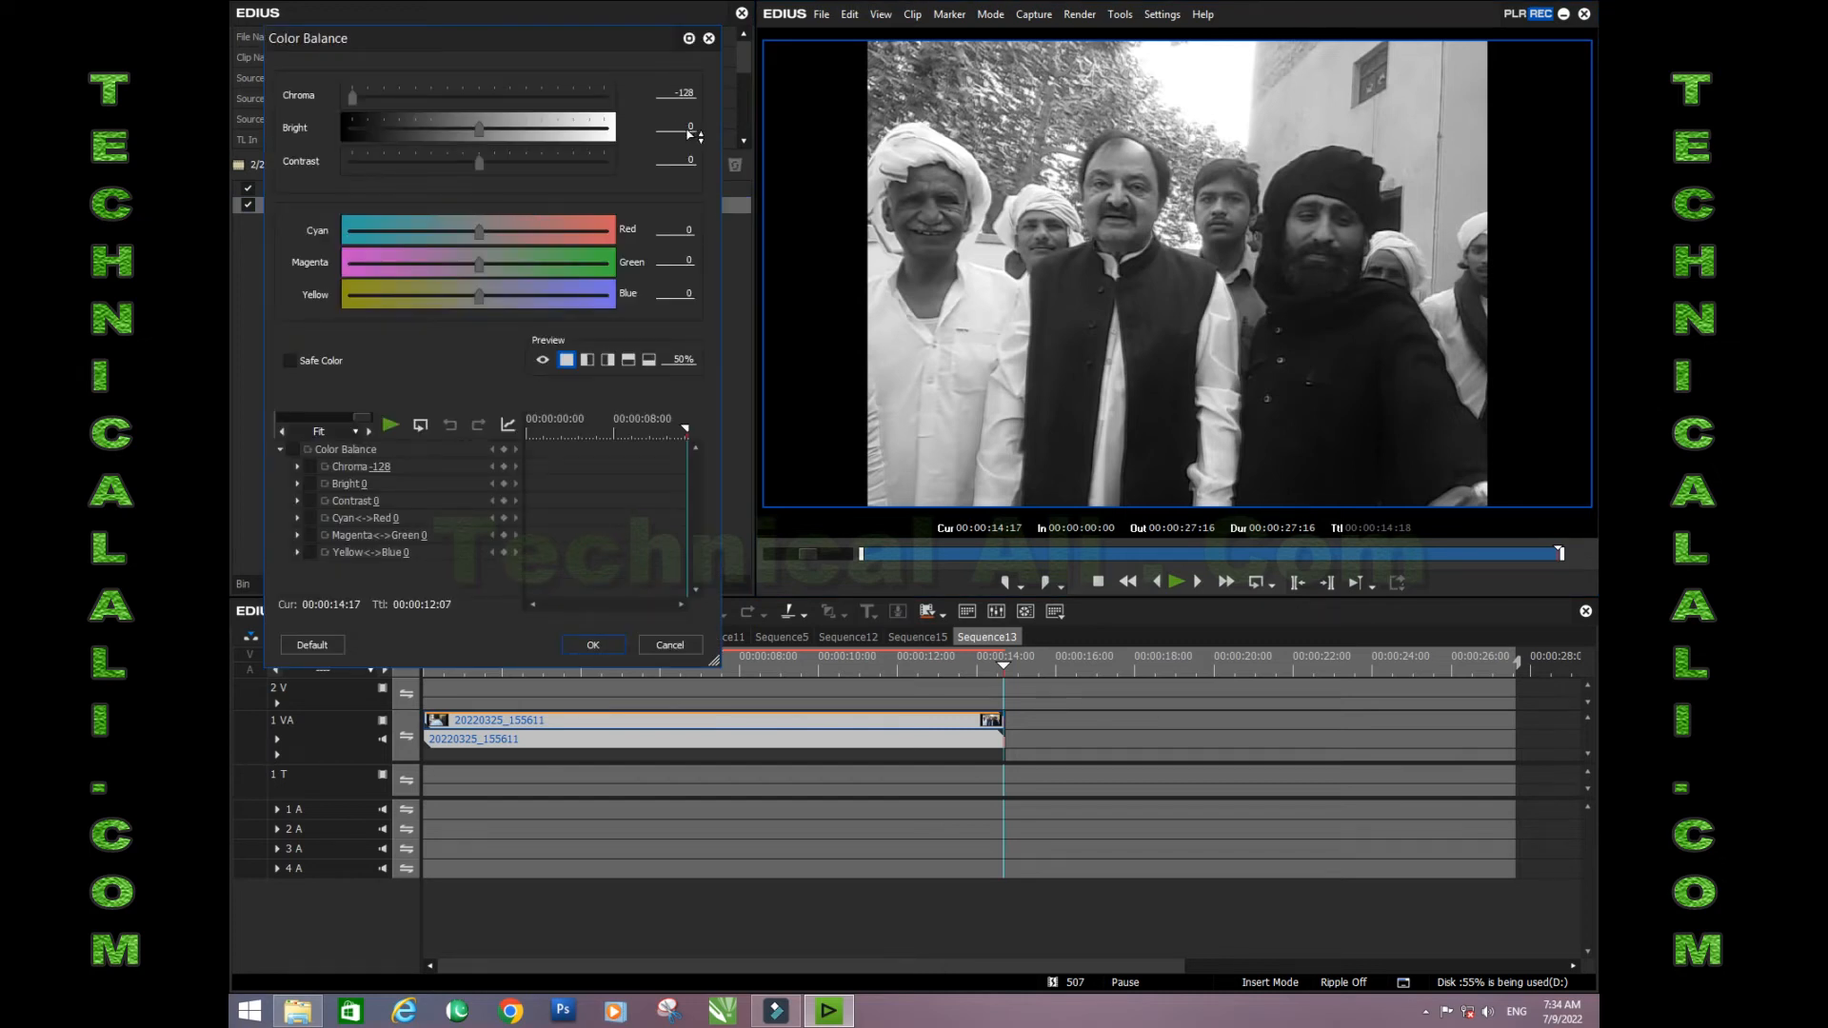
left_click(691, 134)
type("20")
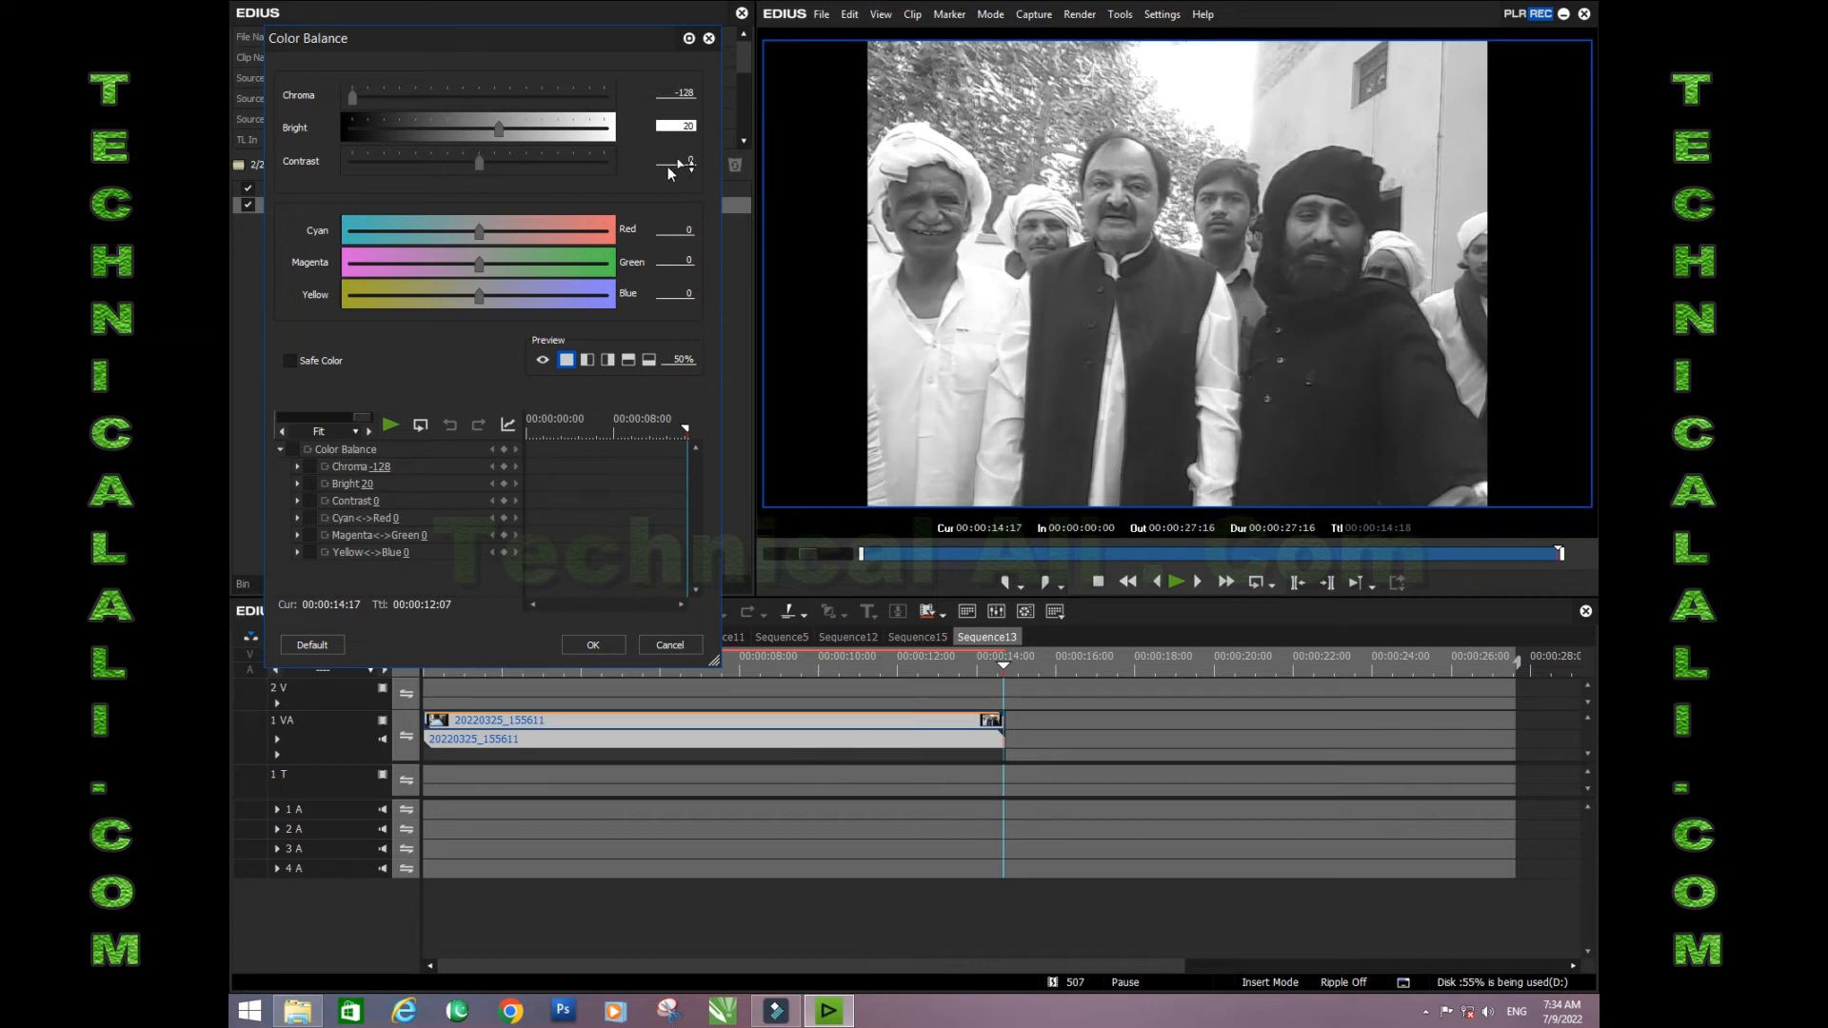
left_click(692, 163)
type("2")
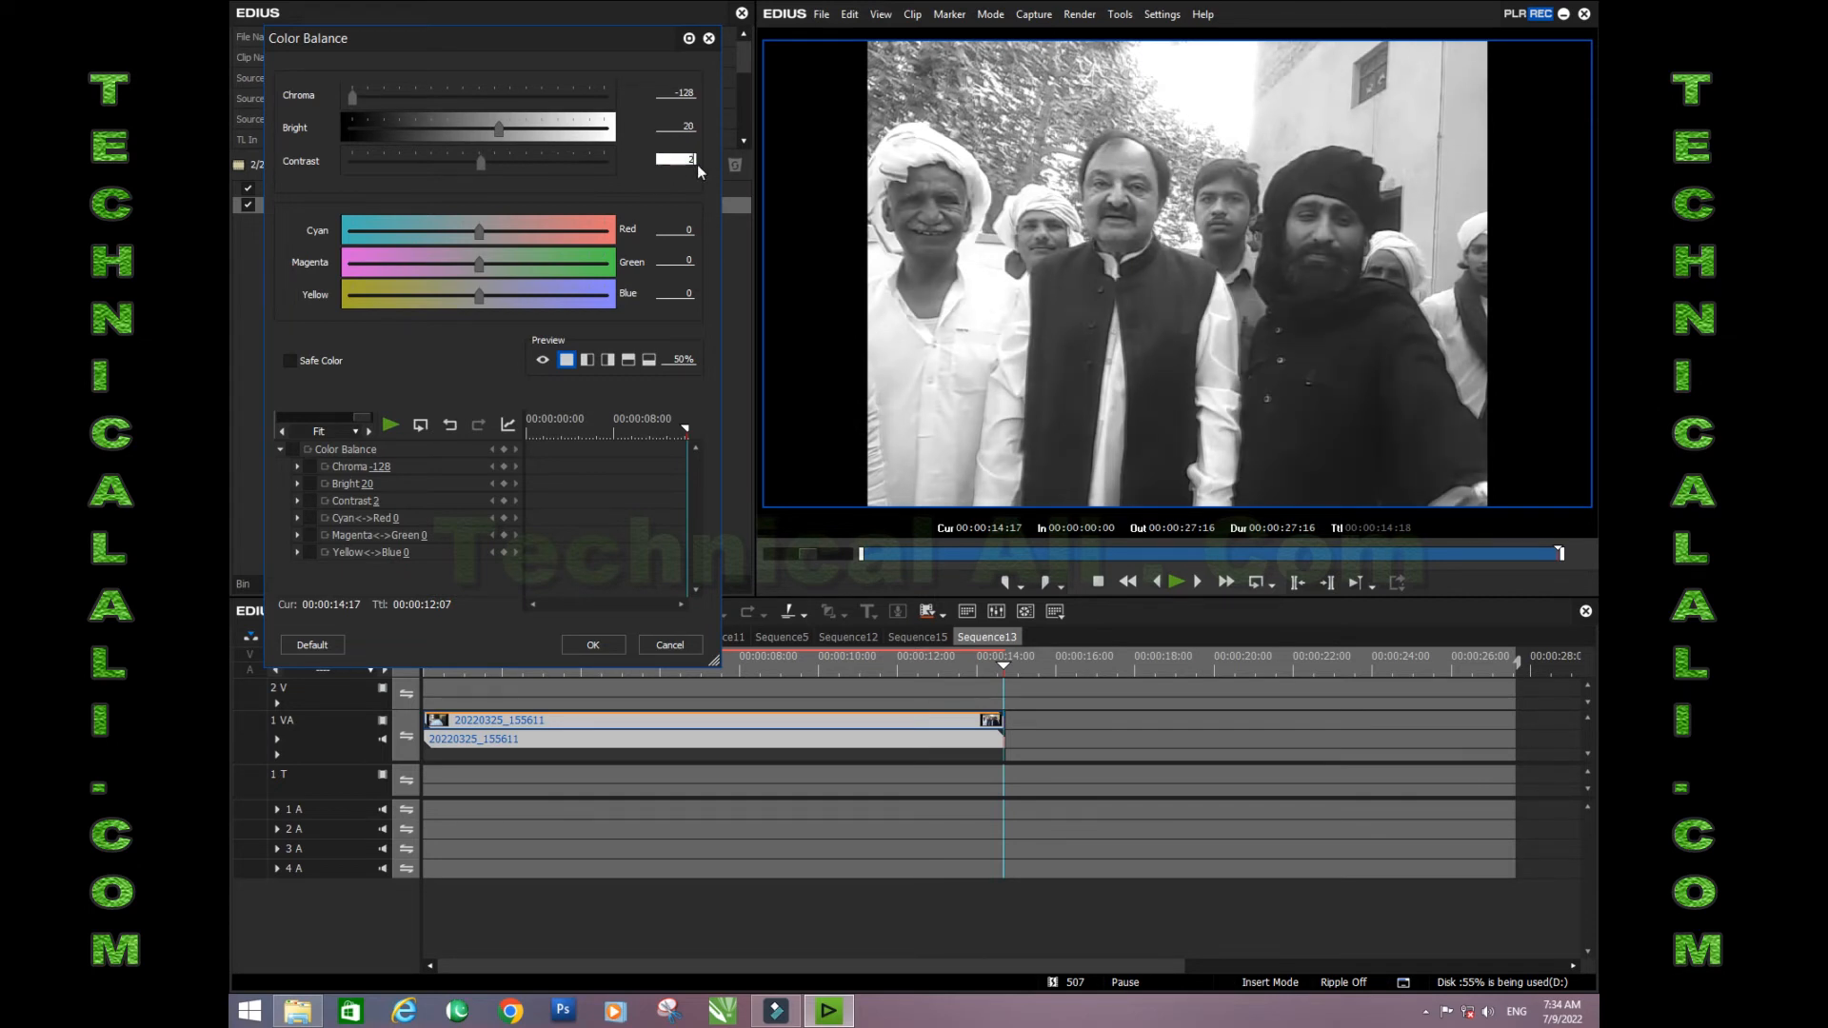
left_click(591, 645)
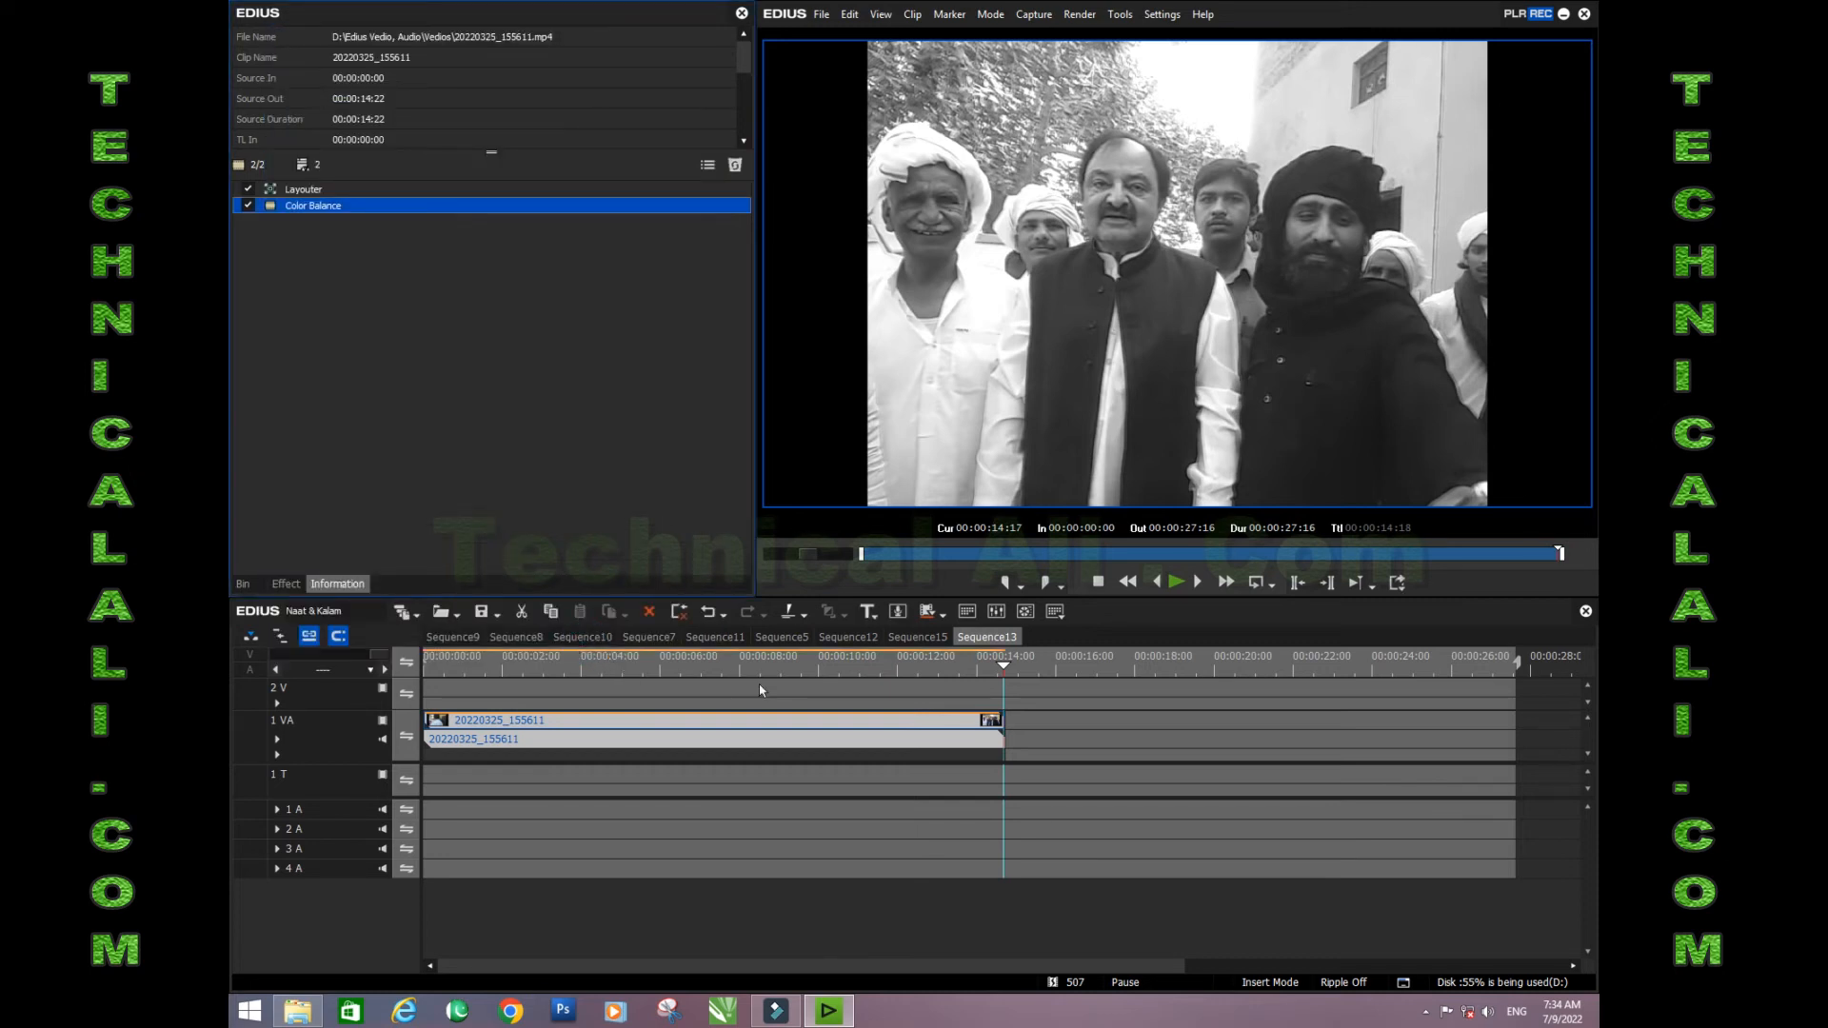
- Play back the last part of the adjusted clip and view a frame near its end full screen
left_click(814, 670)
key("space")
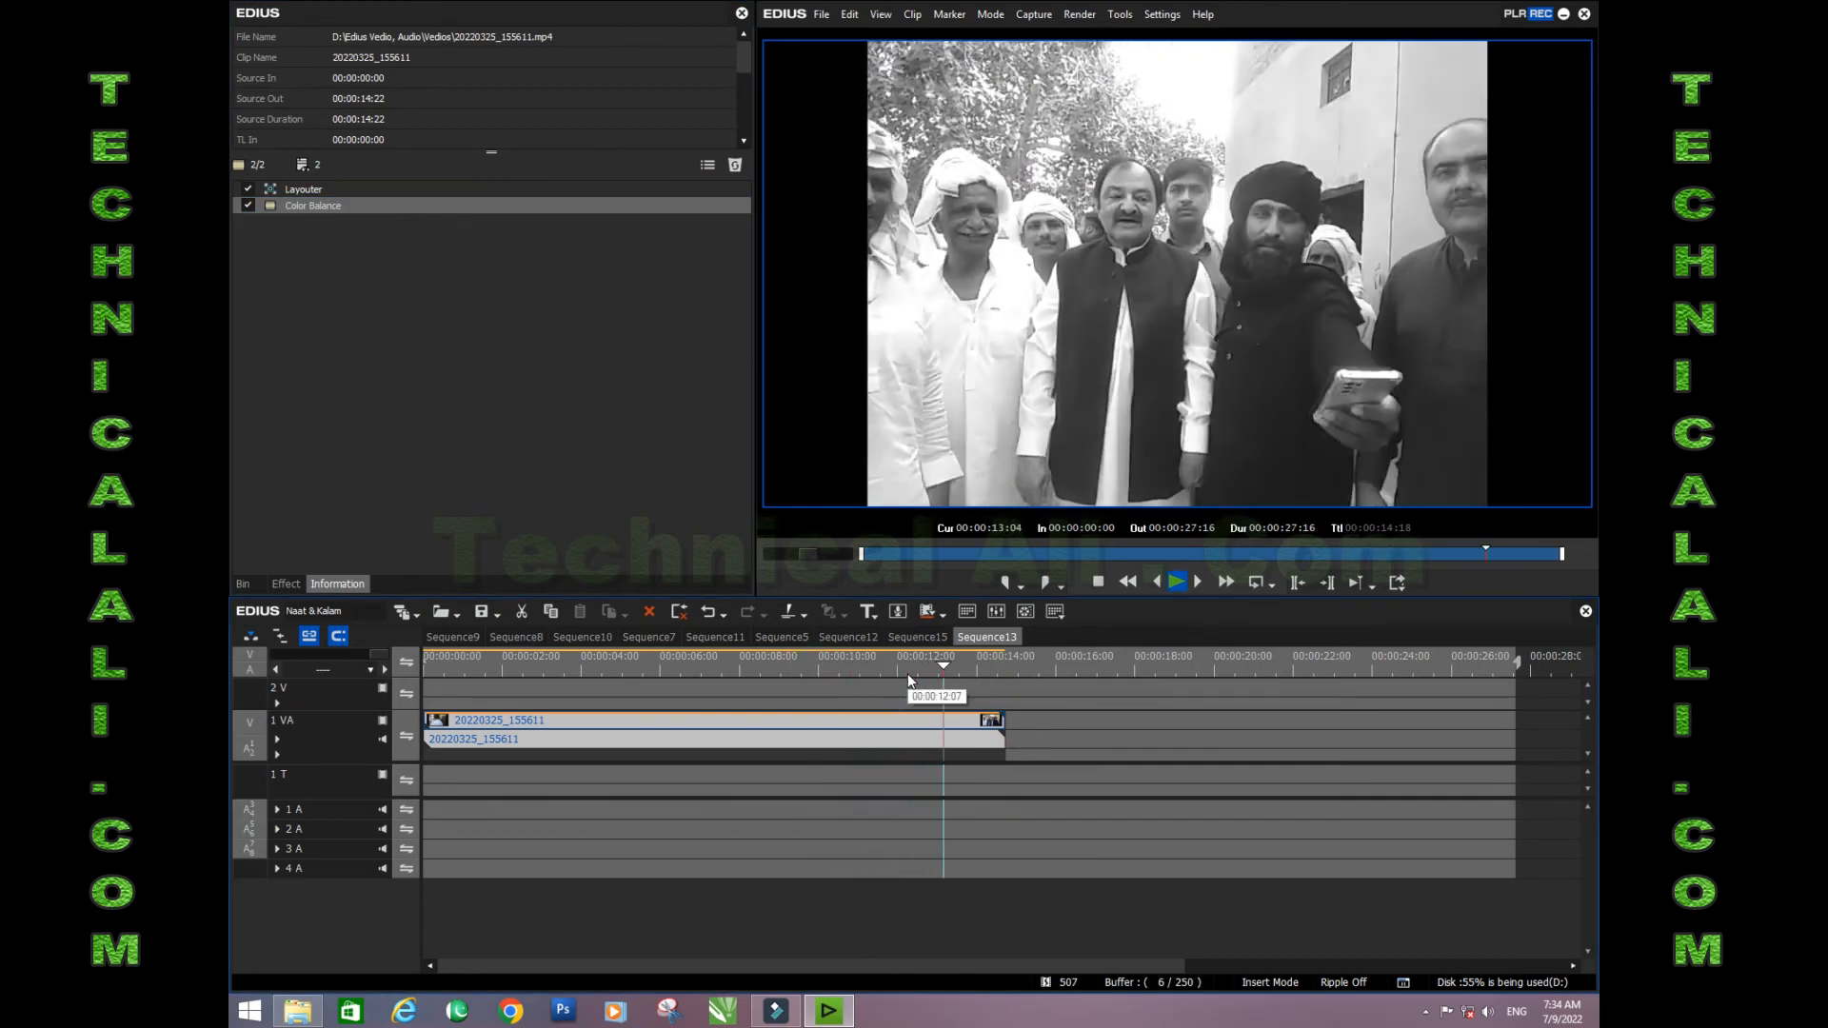
key("space")
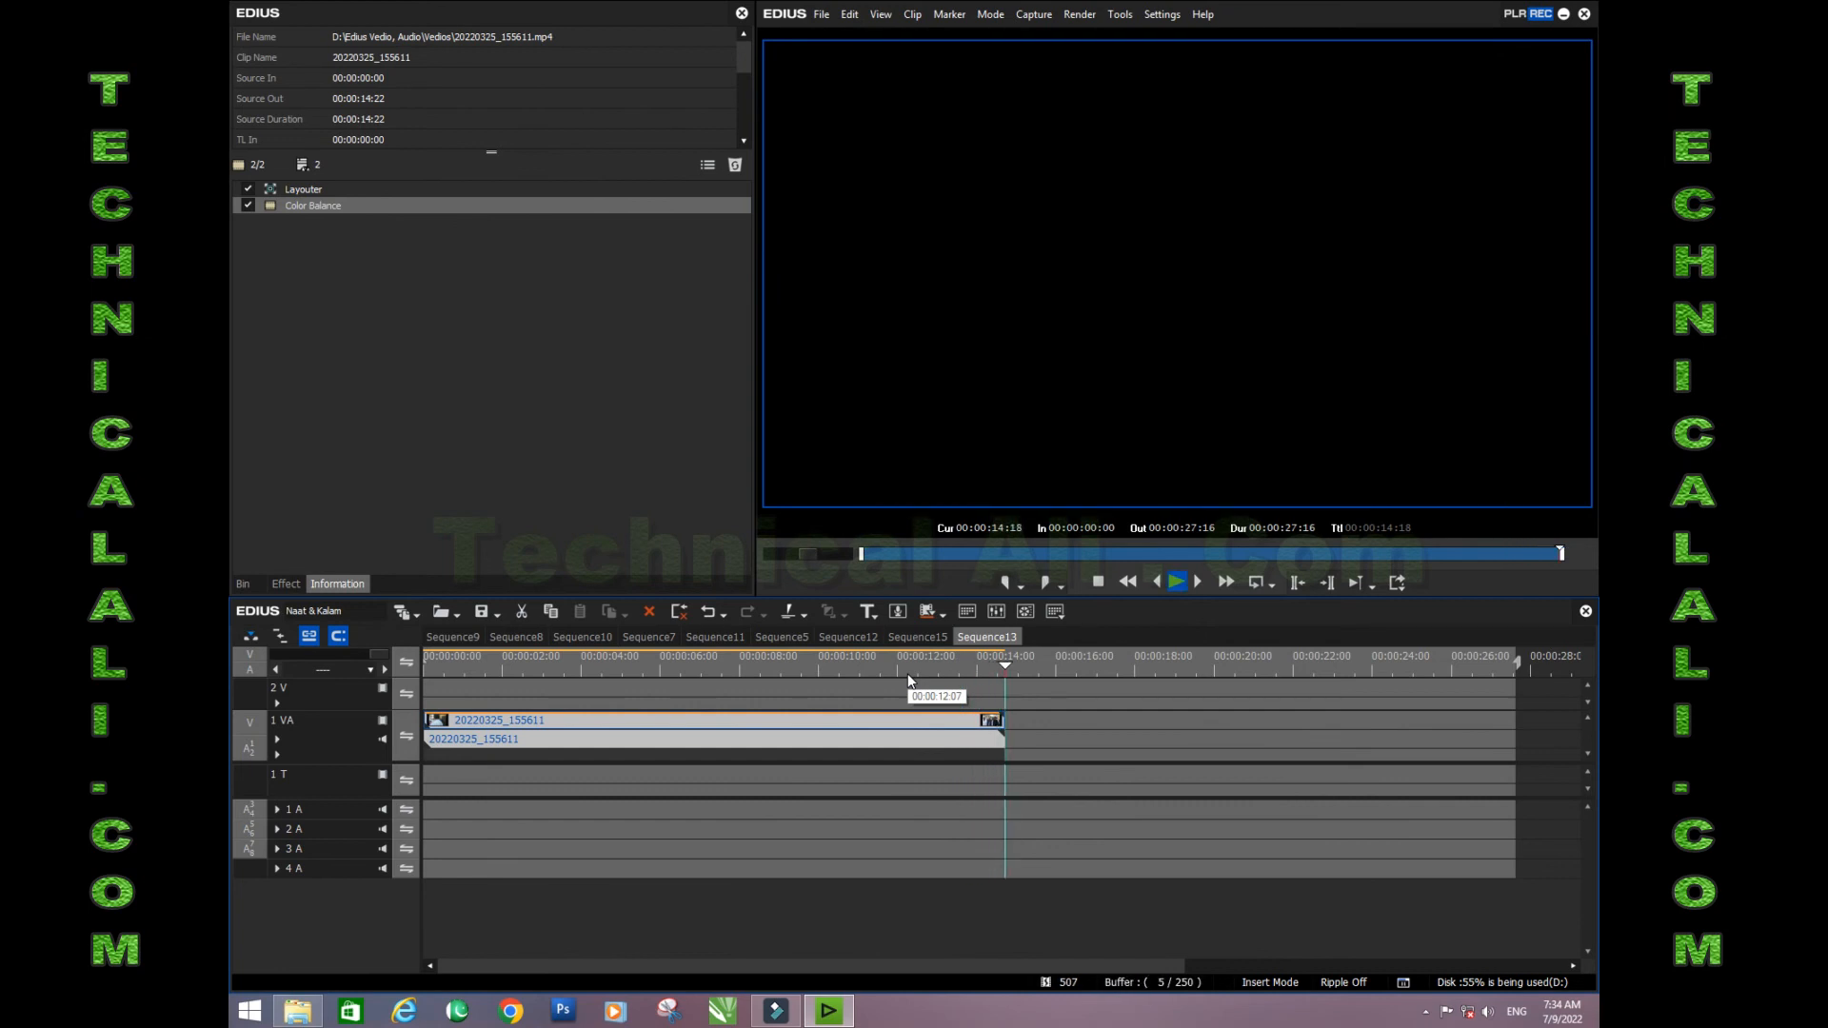
left_click(981, 672)
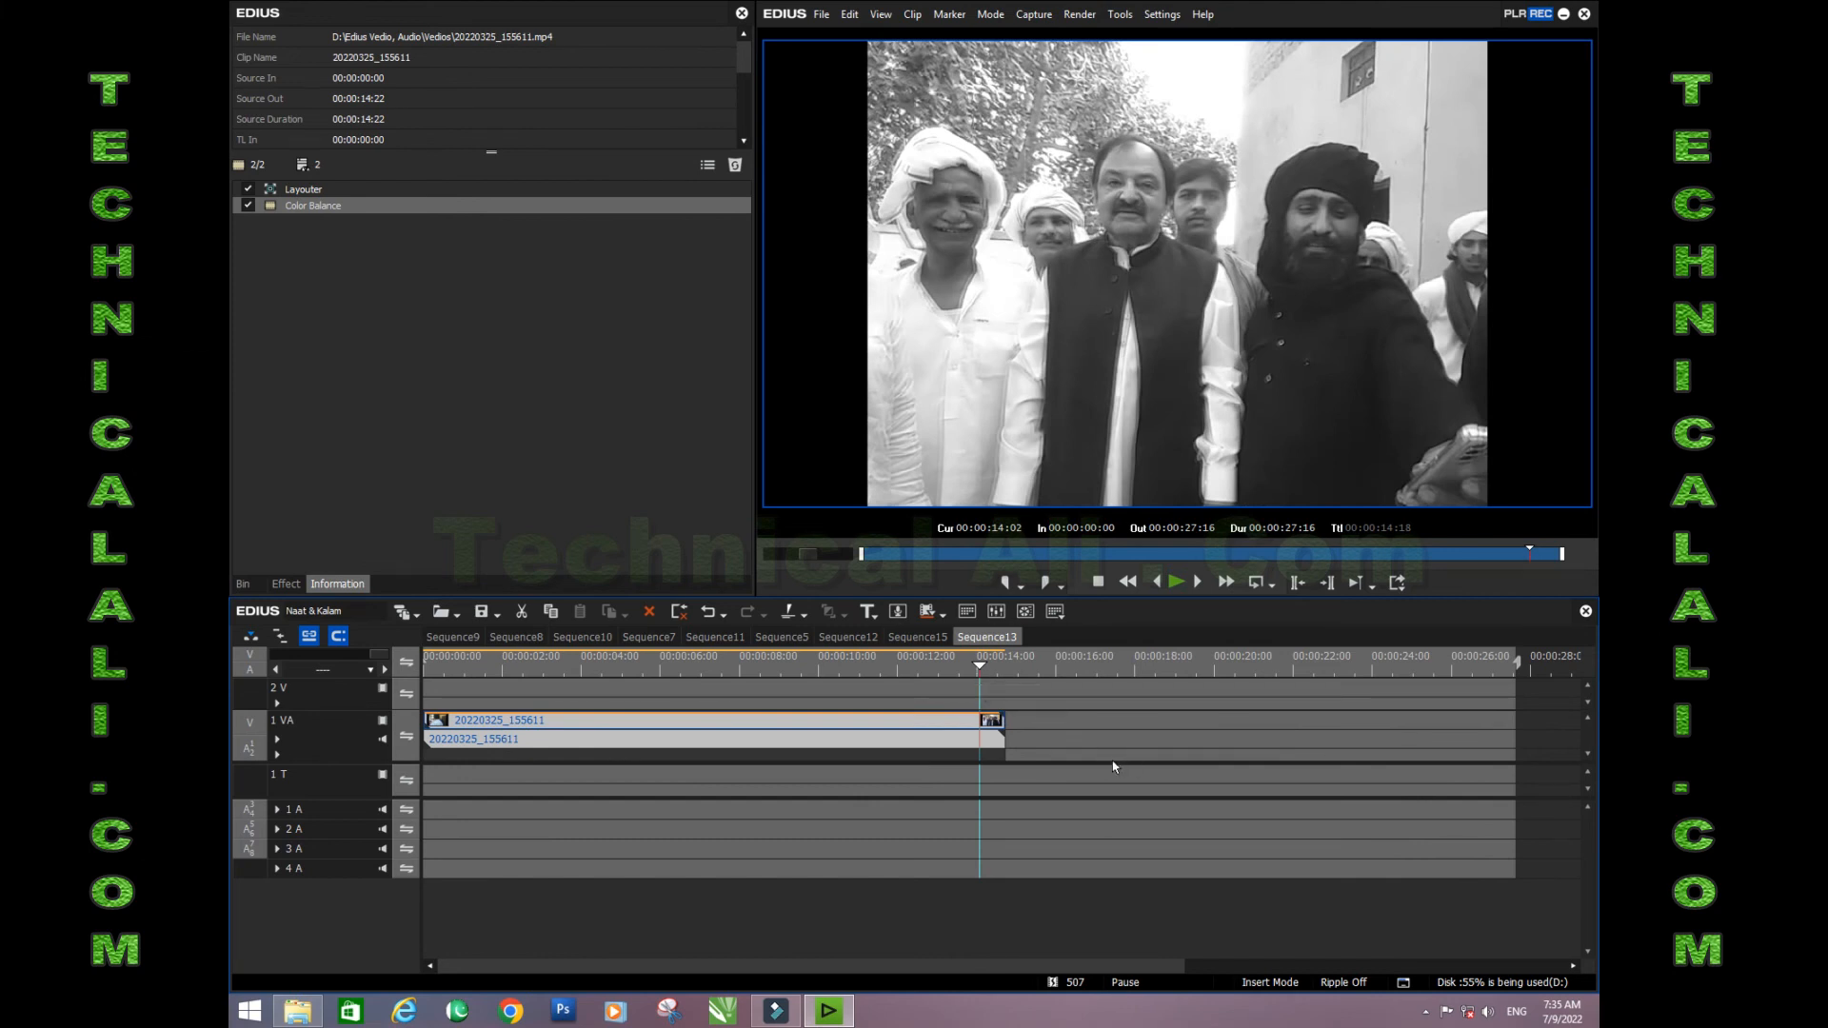
double_click(1094, 325)
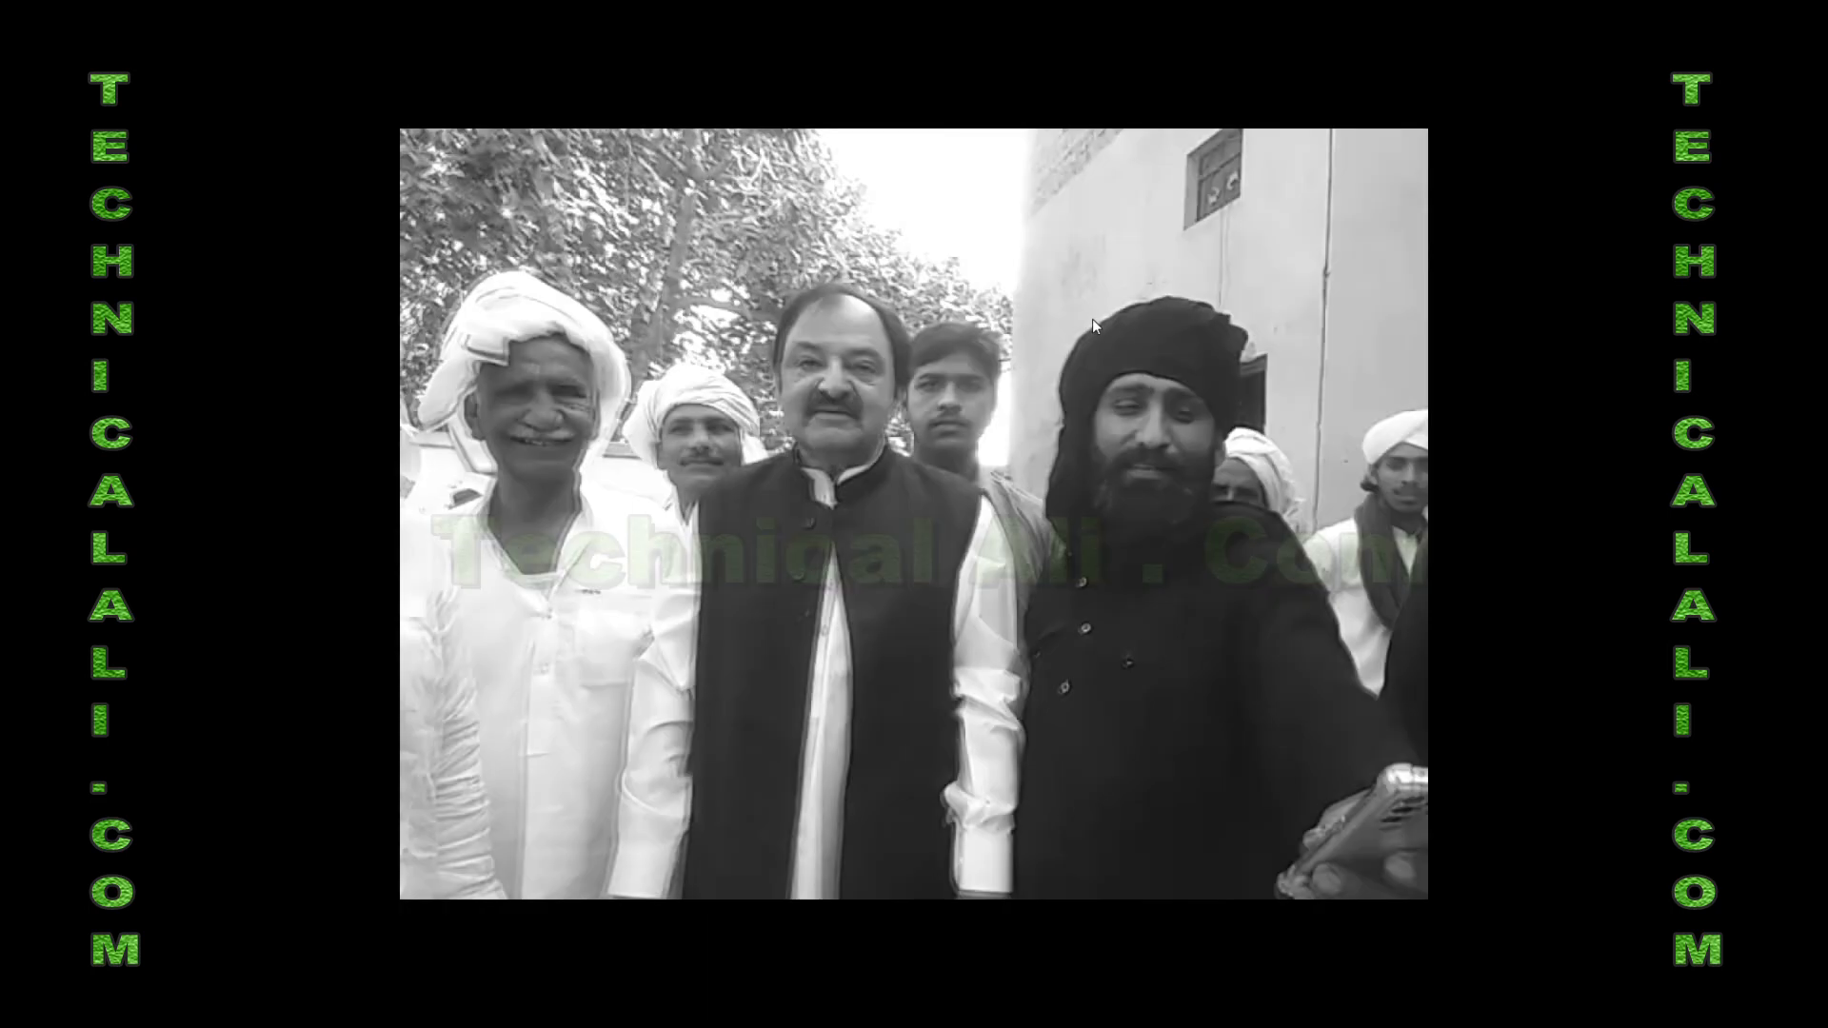